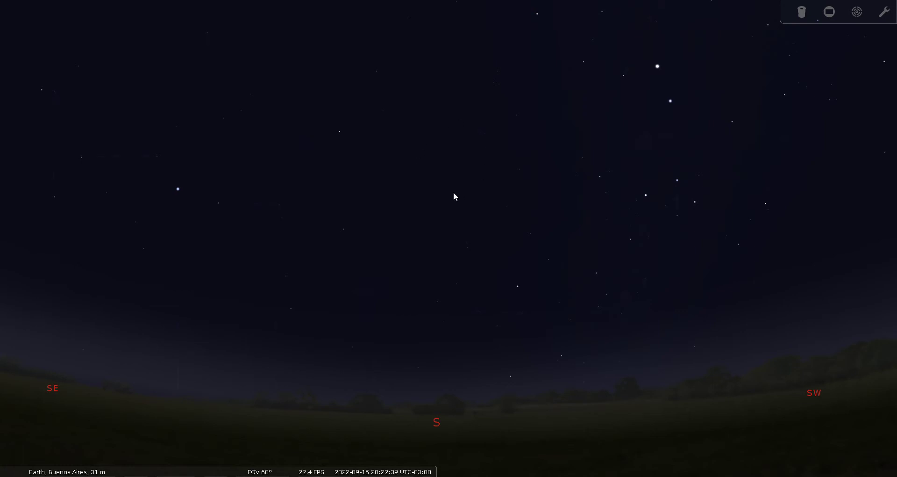
# Step: Show constellation lines and names, and pan the sky to bring Pavo above Octans
pyautogui.press('c')
pyautogui.press('v')
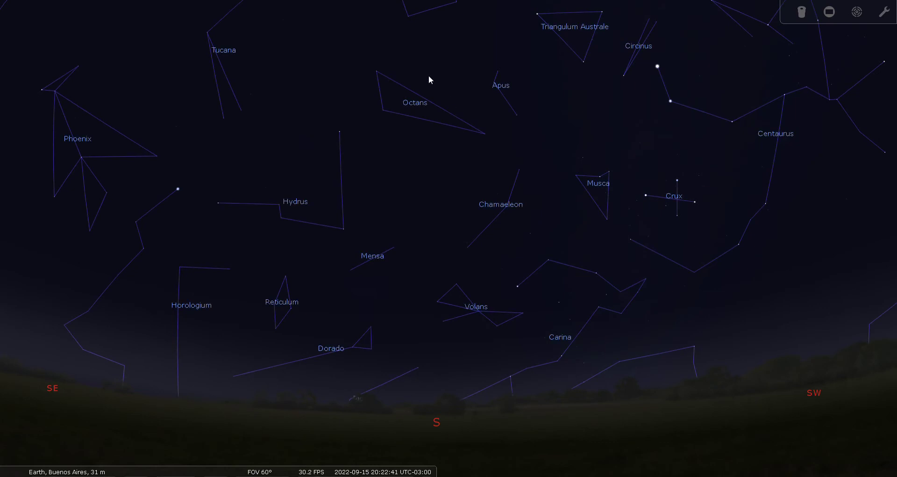
pyautogui.moveTo(411, 76); pyautogui.dragTo(408, 145)
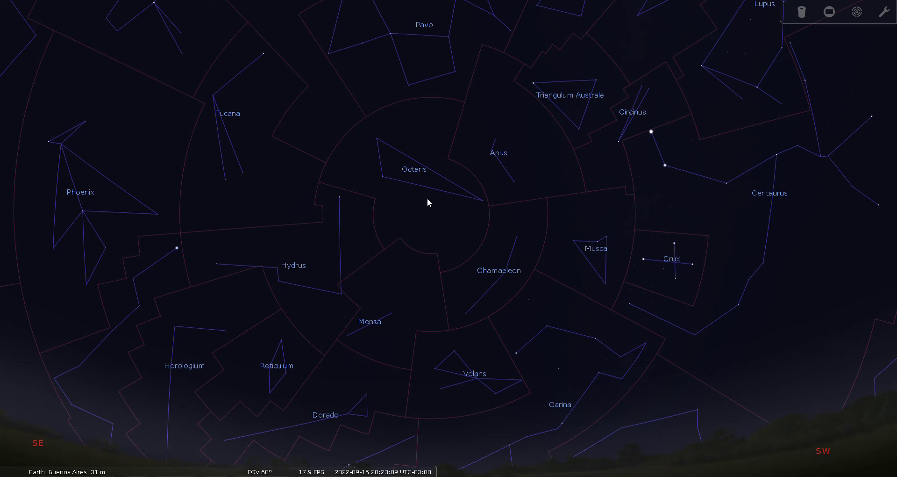
# Step: Hide the constellation lines and names so only the stars remain
pyautogui.press('c')
pyautogui.press('v')
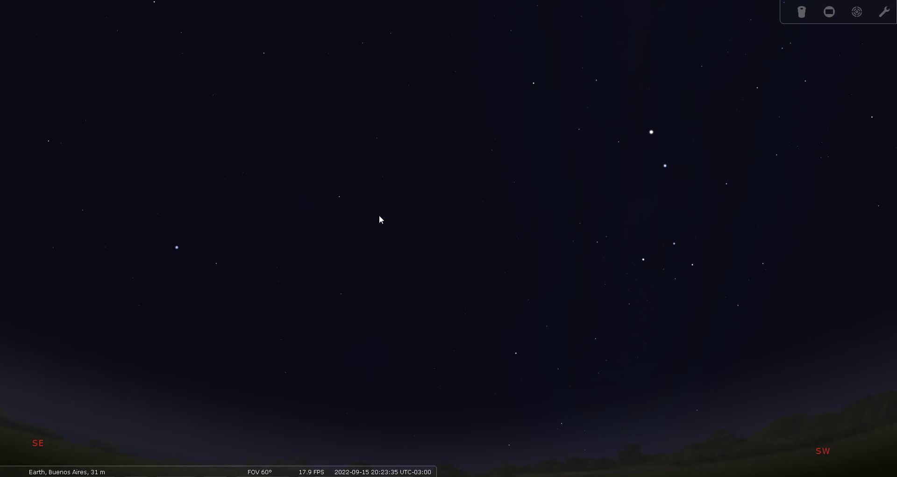
# Step: Search for 'sig oct' and centre the view on Sigma Octantis
pyautogui.moveTo(7, 281)
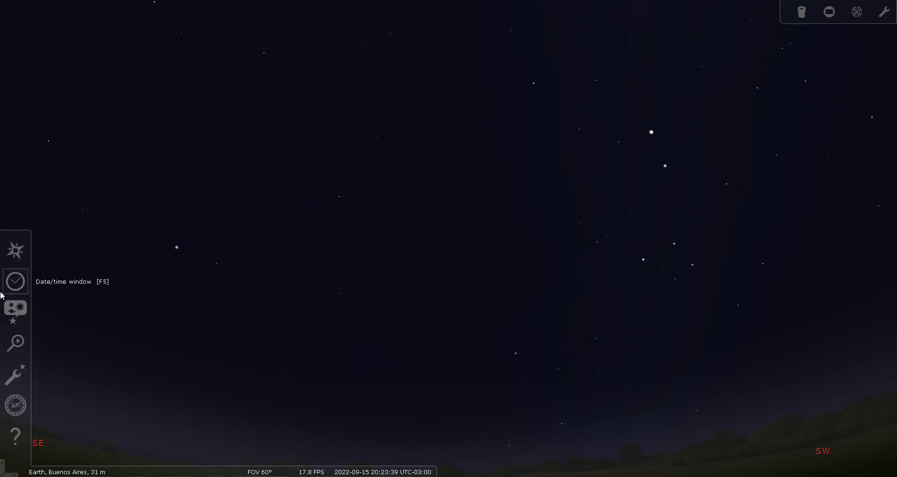
pyautogui.click(15, 343)
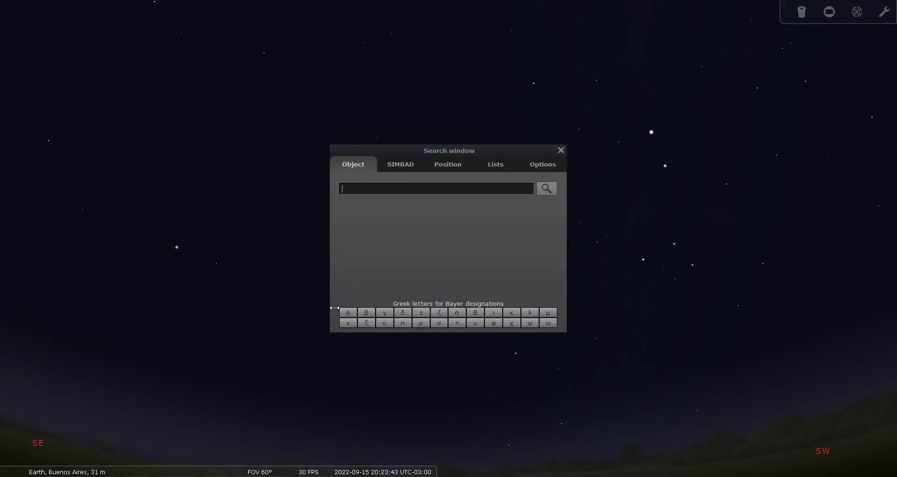
pyautogui.write('s')
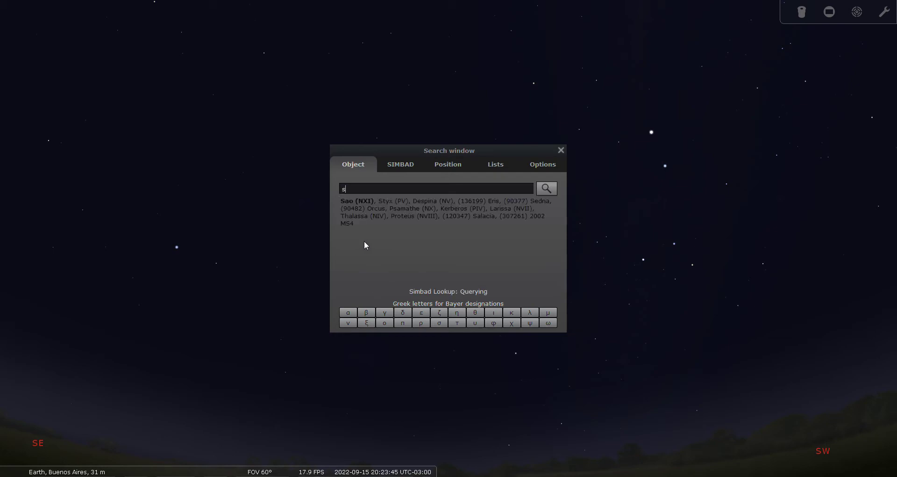
pyautogui.write('ig oct')
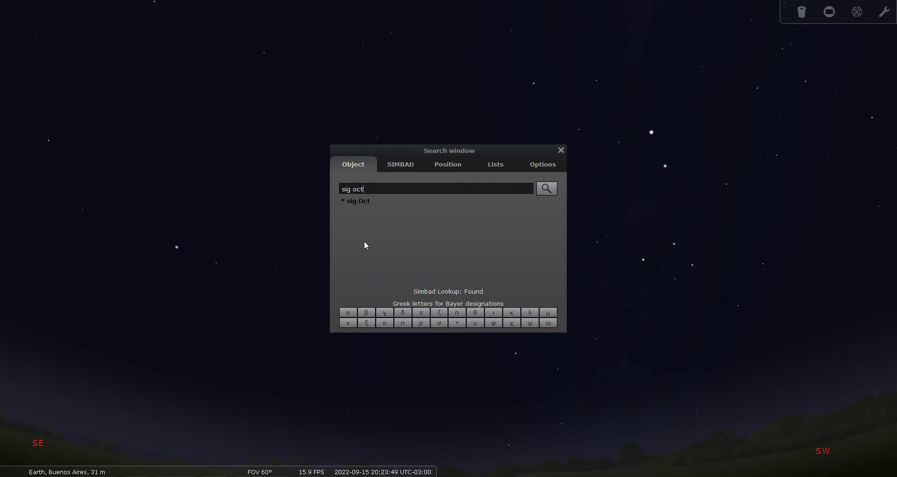
pyautogui.click(547, 188)
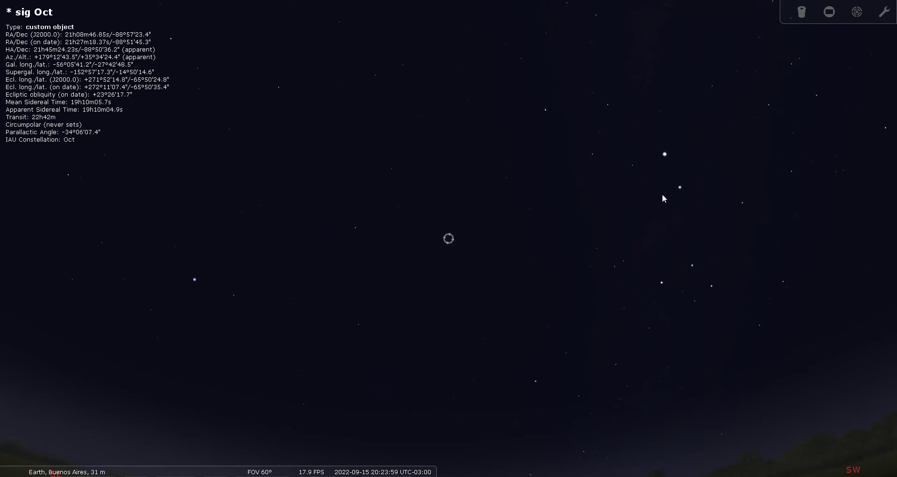
# Step: Turn on the Telrad finder rings around Sigma Octantis, zooming in and back out
pyautogui.click(860, 14)
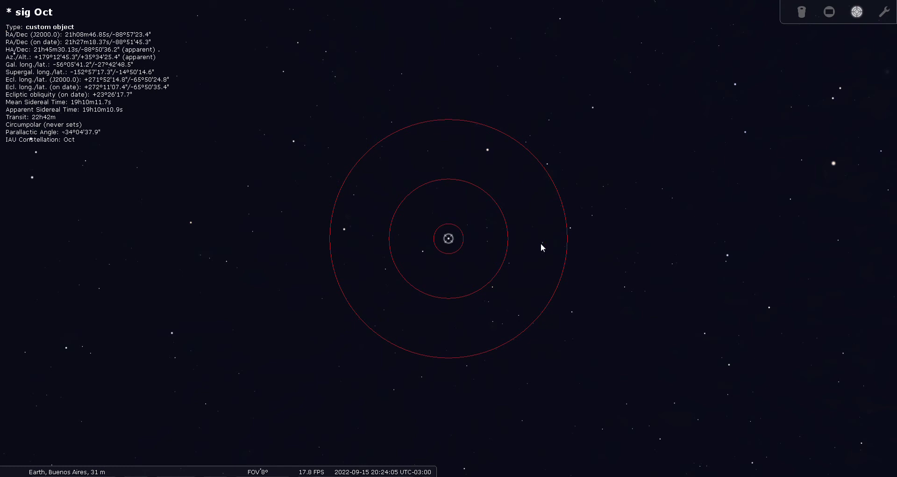
pyautogui.scroll(3, 514, 249)
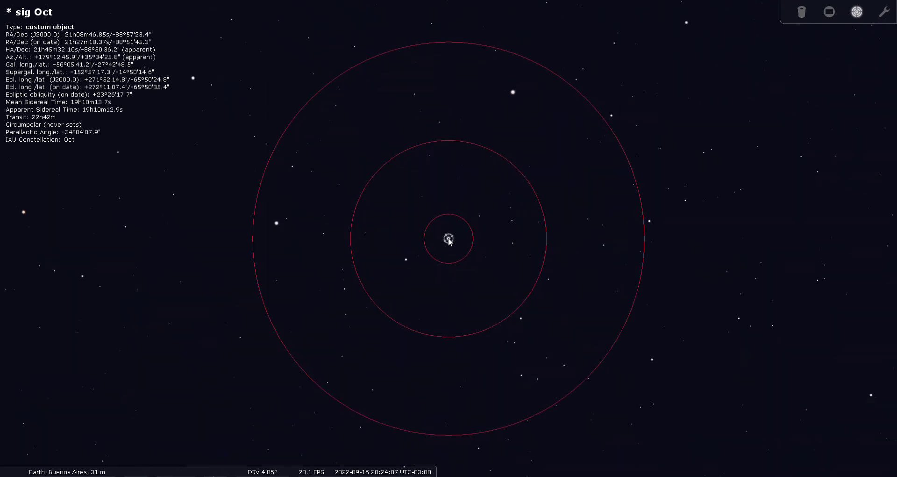
pyautogui.scroll(2, 449, 239)
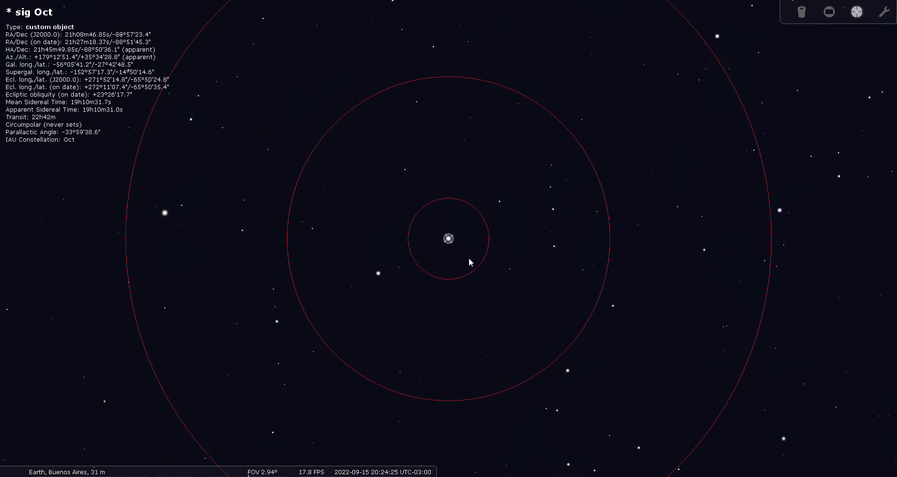
pyautogui.scroll(-4, 475, 255)
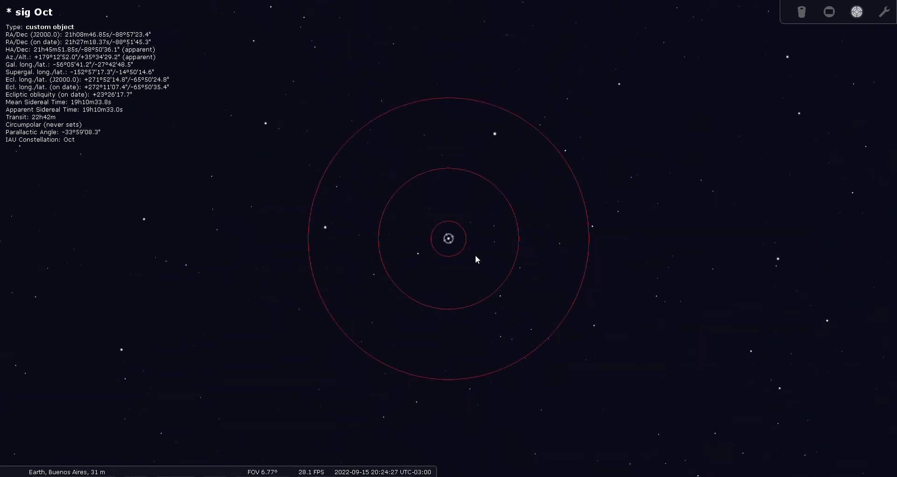
pyautogui.scroll(-1, 475, 254)
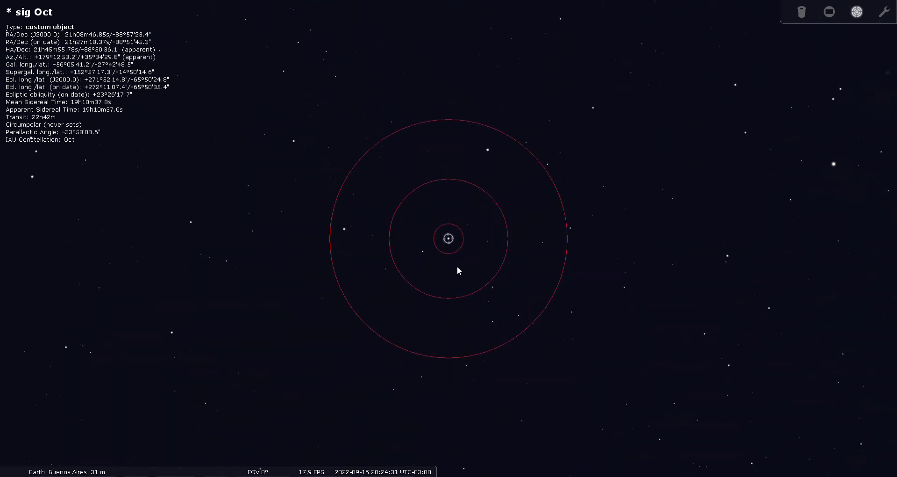
pyautogui.scroll(-1, 459, 268)
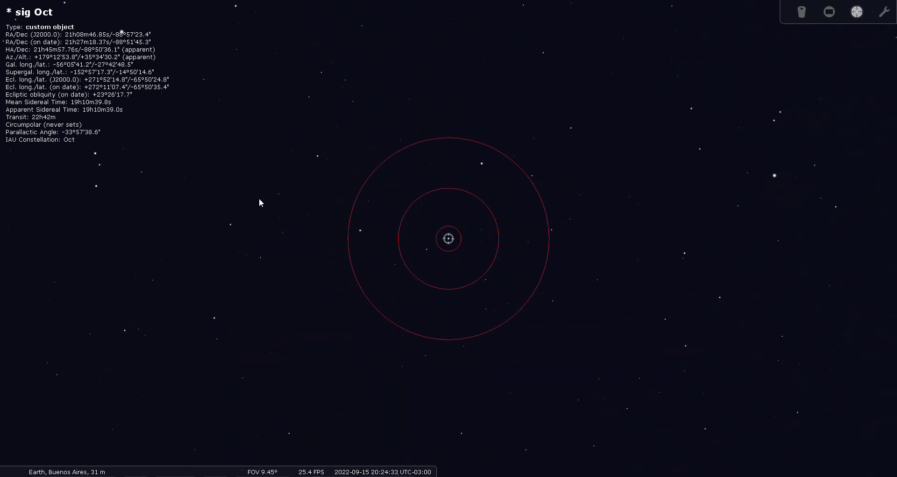
# Step: Search for 'σ oct' to select Polaris Australis with its star details
pyautogui.moveTo(5, 283)
pyautogui.click(15, 342)
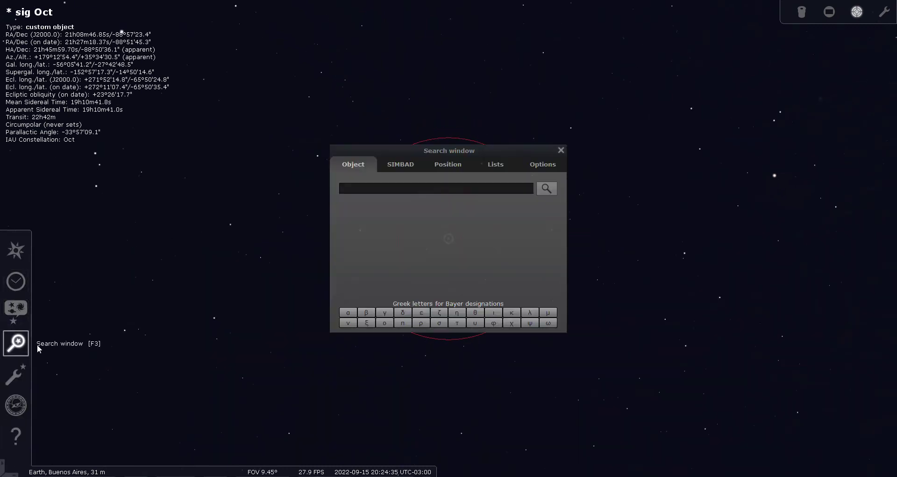
pyautogui.click(440, 323)
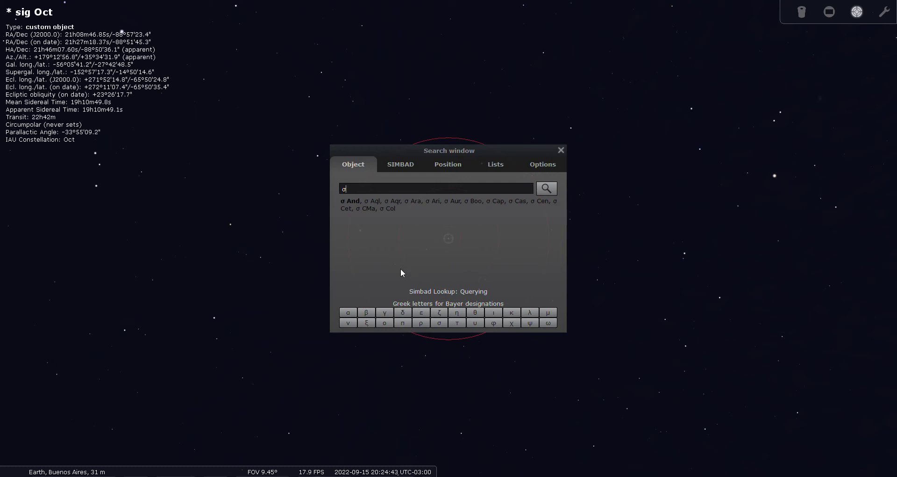
pyautogui.write('oct')
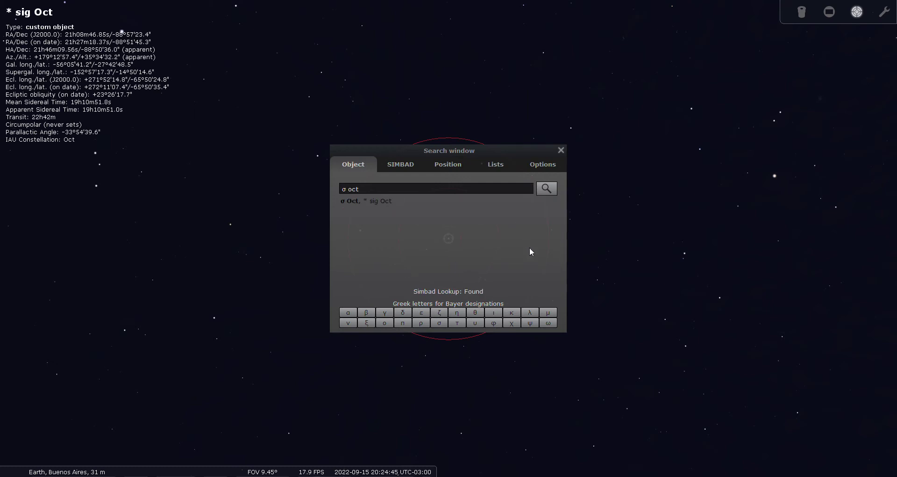
pyautogui.click(549, 192)
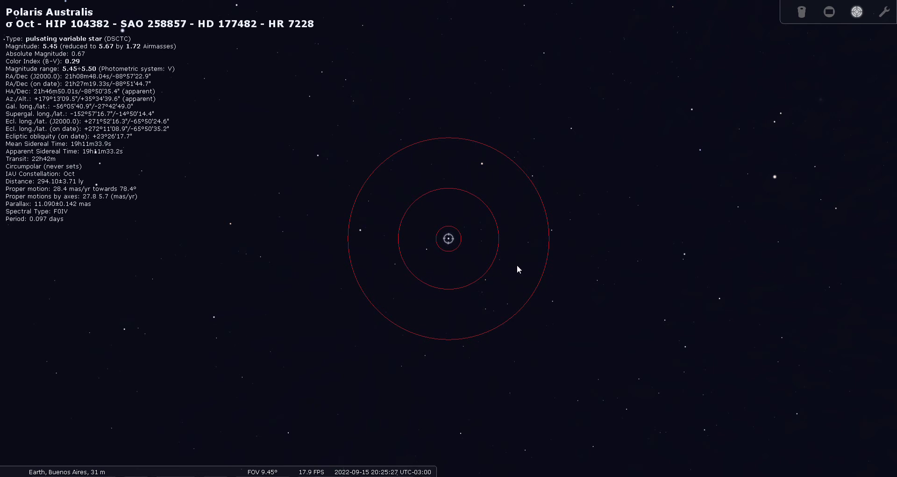
# Step: View Polaris Australis in the eyepiece, return to the Telrad finder, then switch the rings off
pyautogui.click(805, 12)
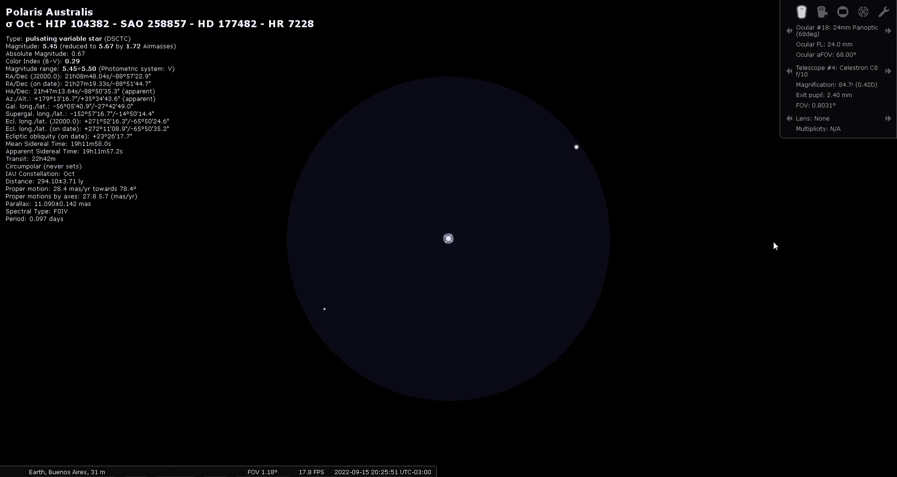
pyautogui.click(864, 12)
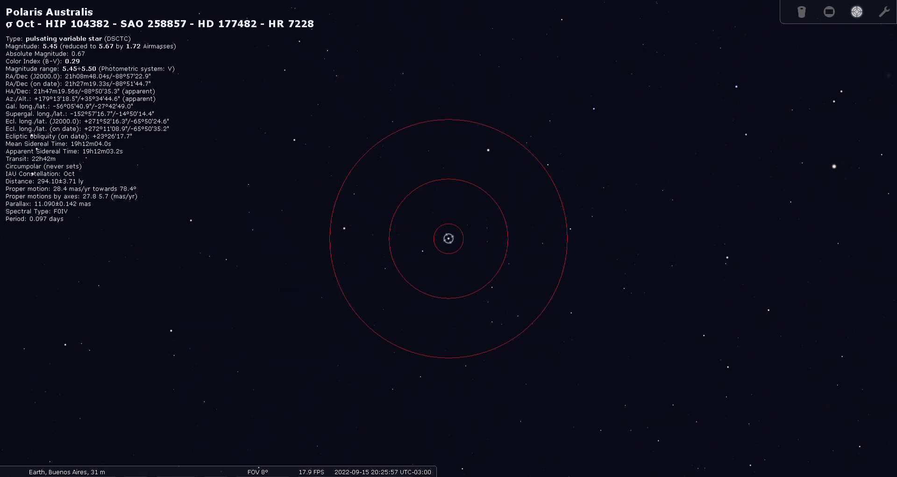
pyautogui.click(857, 17)
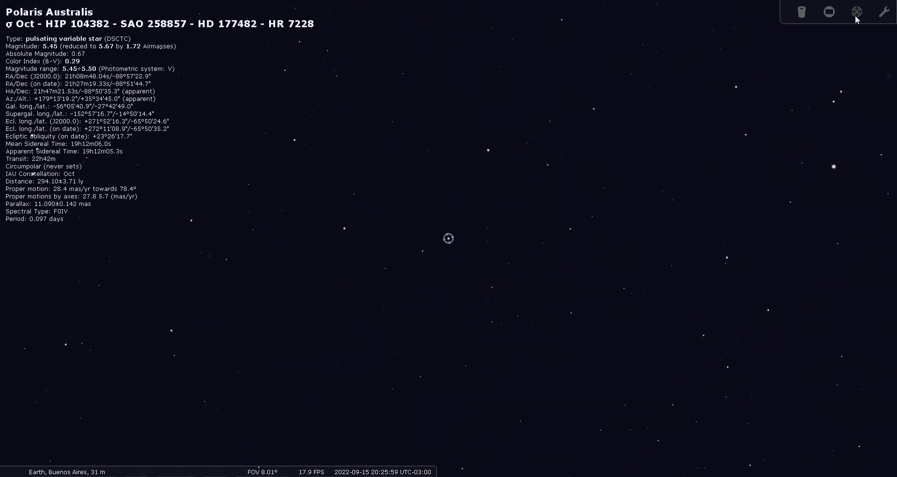
# Step: Zoom out to 60°, deselect Polaris Australis, show constellation names and briefly preview constellation art
pyautogui.press('\\')
pyautogui.rightClick(387, 163)
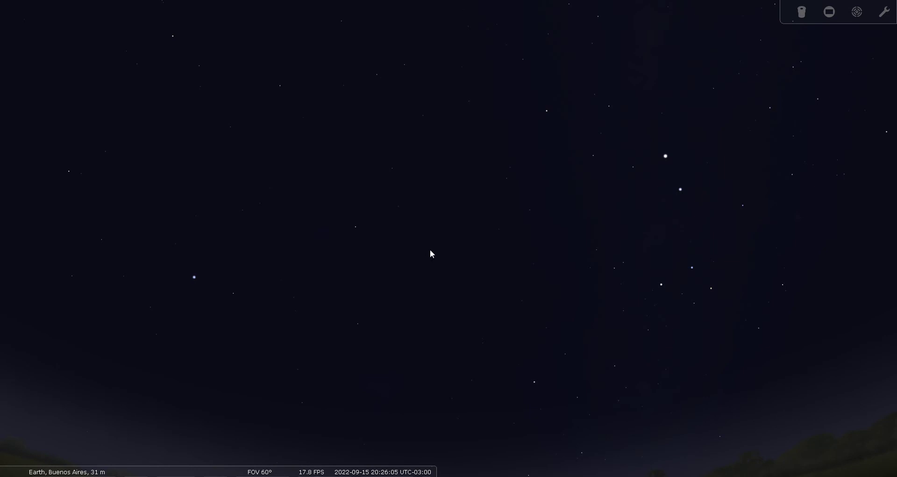
pyautogui.press('v')
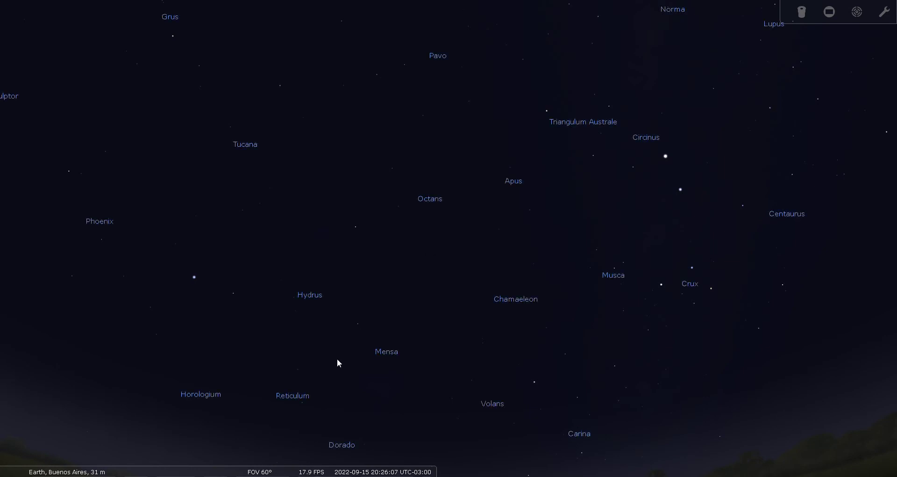
pyautogui.click(66, 467)
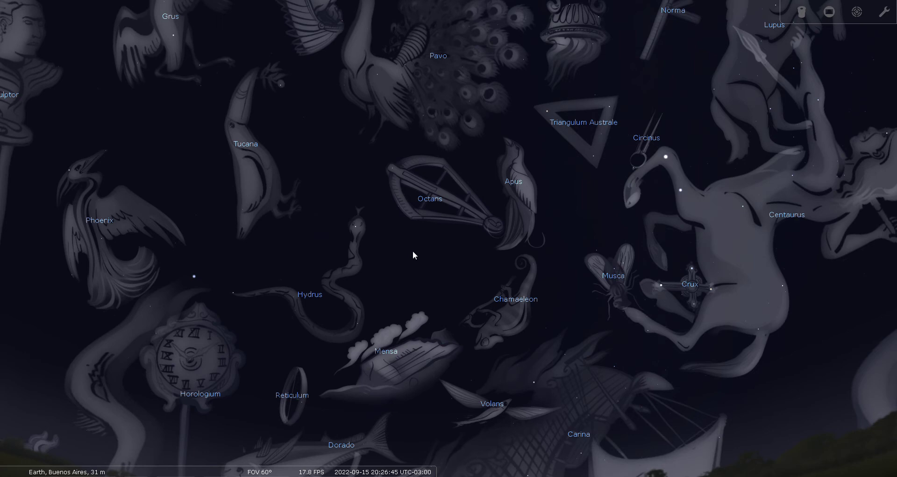
pyautogui.click(71, 469)
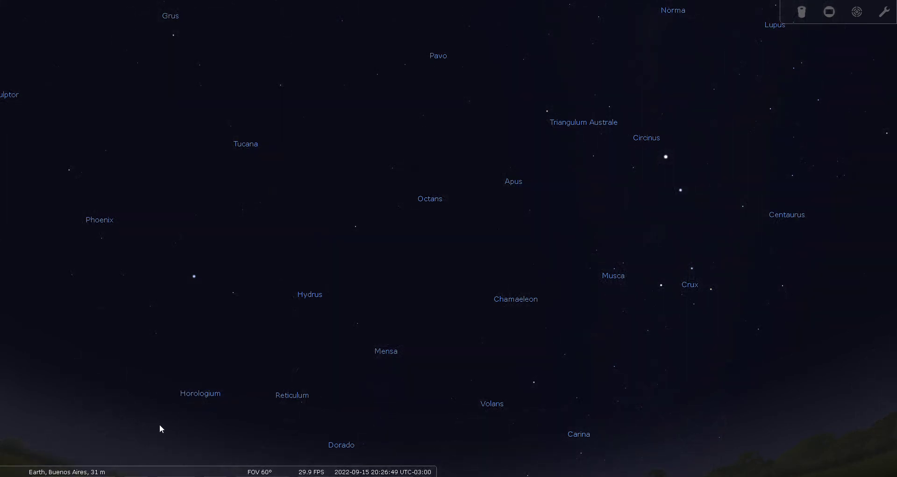
# Step: Hide constellation names, set light pollution to 2, and pan the sky to face south
pyautogui.press('v')
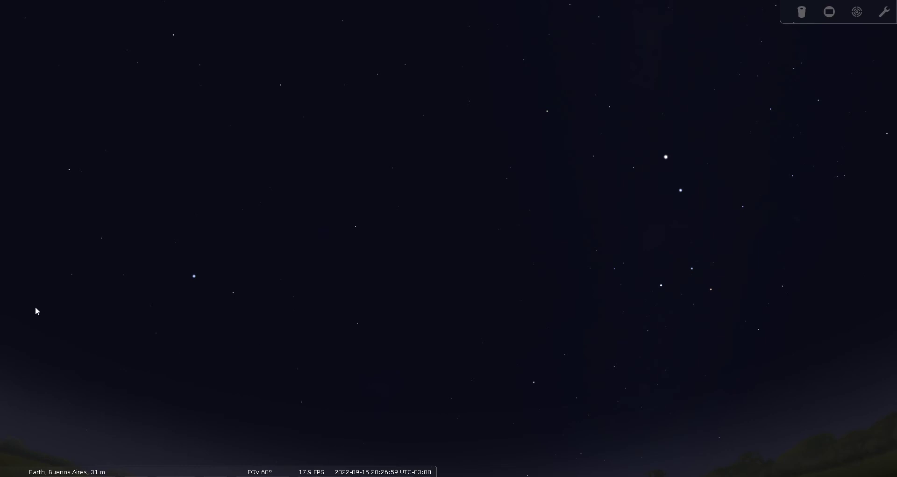
pyautogui.moveTo(9, 293)
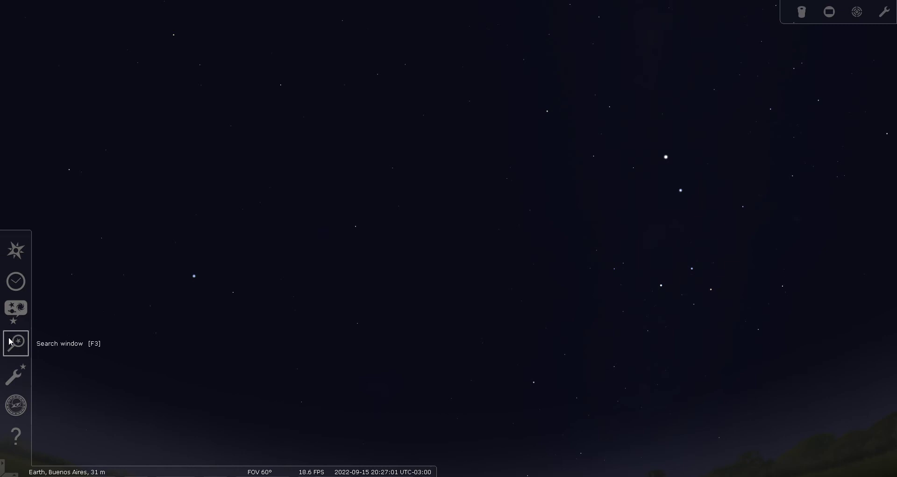
pyautogui.click(14, 312)
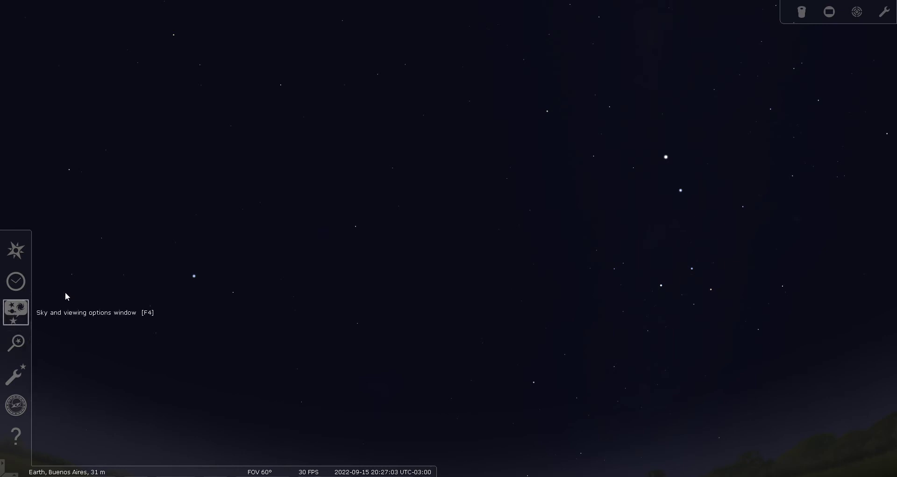
pyautogui.click(259, 210)
pyautogui.click(259, 210)
pyautogui.click(259, 210)
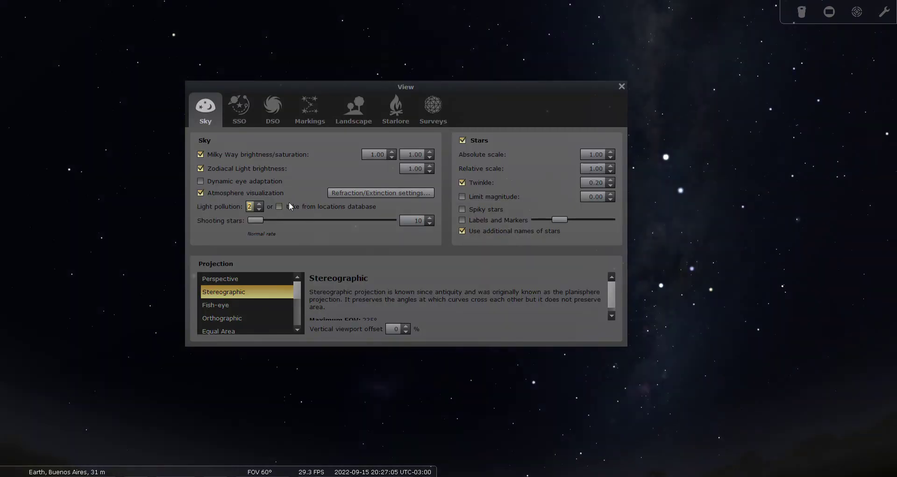
pyautogui.click(622, 87)
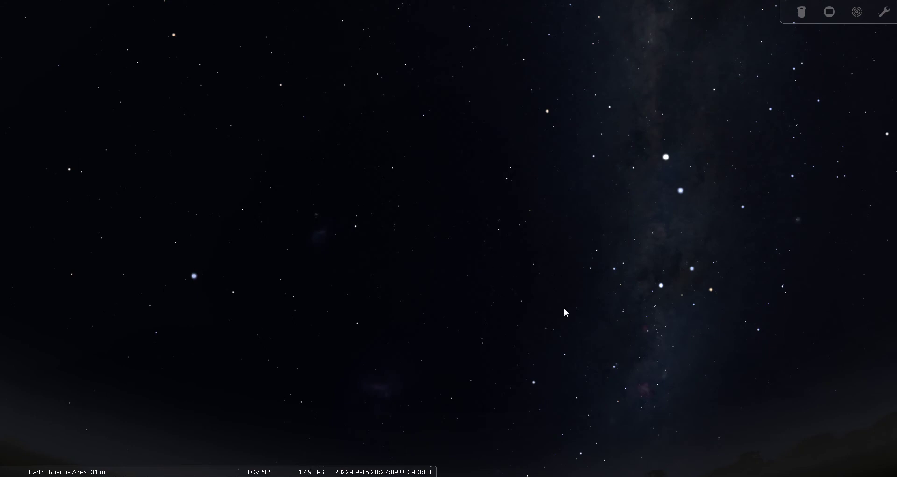
pyautogui.moveTo(497, 363); pyautogui.dragTo(513, 287)
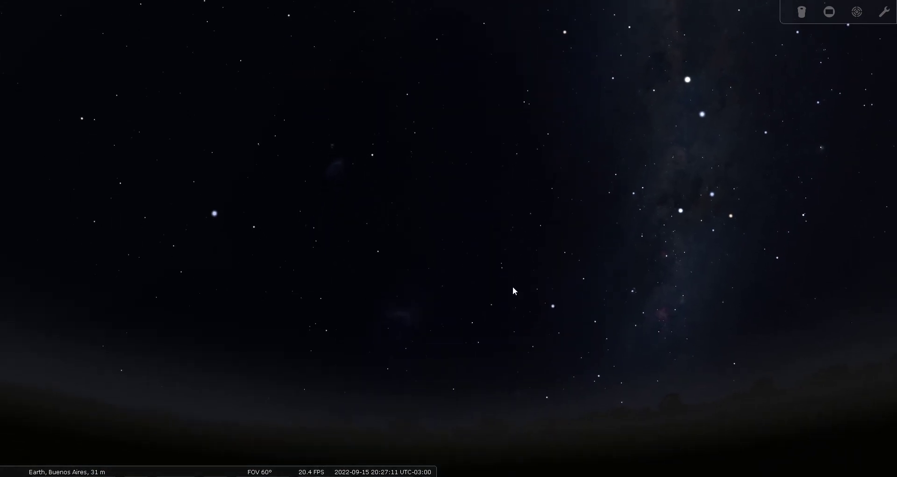
pyautogui.moveTo(498, 375); pyautogui.dragTo(468, 418)
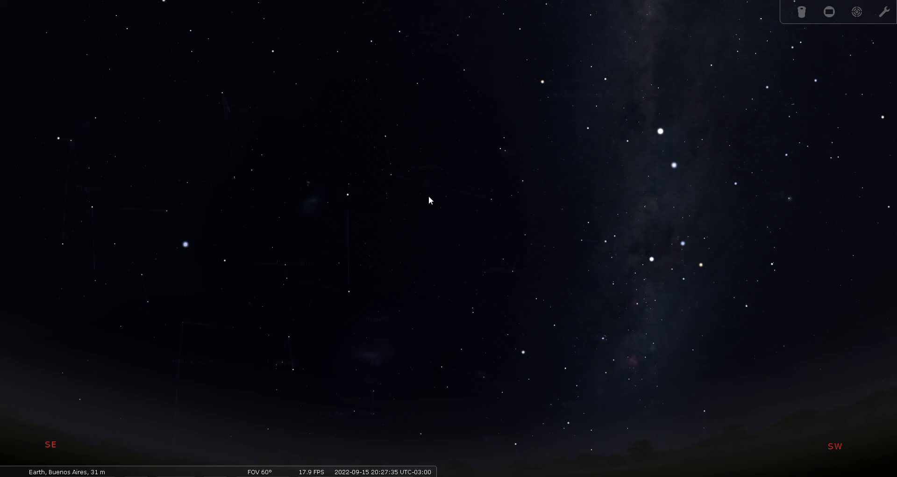
# Step: Show constellation names and boundaries while hiding the stick-figure lines
pyautogui.press('c')
pyautogui.press('v')
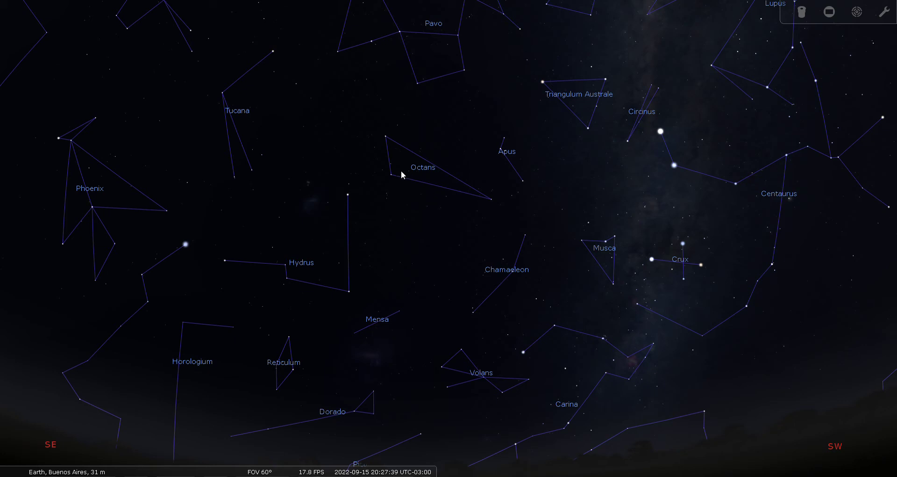
pyautogui.press('b')
pyautogui.press('c')
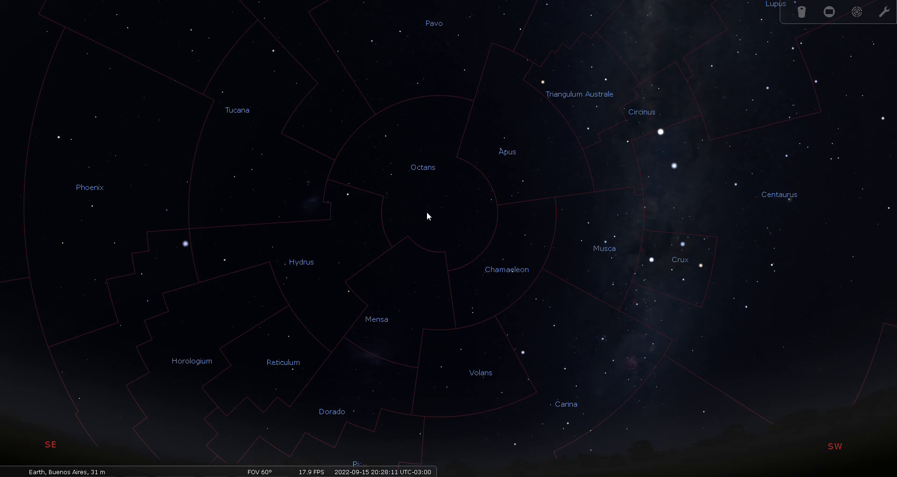
# Step: Hide boundaries and names, then search 'λ oct' and centre Lambda Octantis
pyautogui.press('b')
pyautogui.press('v')
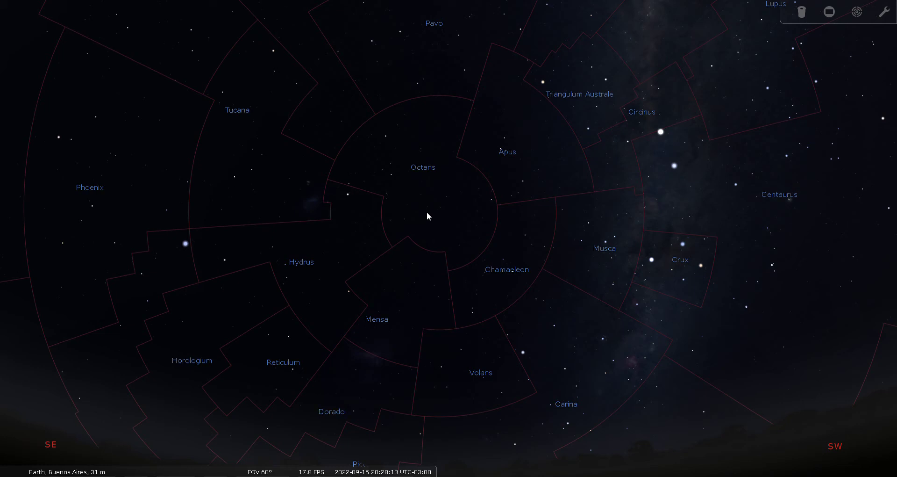
pyautogui.moveTo(2, 280)
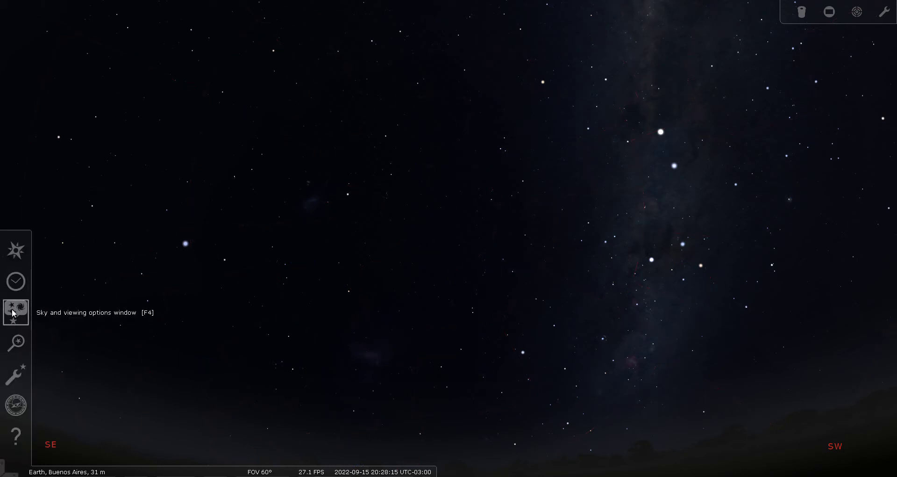
pyautogui.click(16, 340)
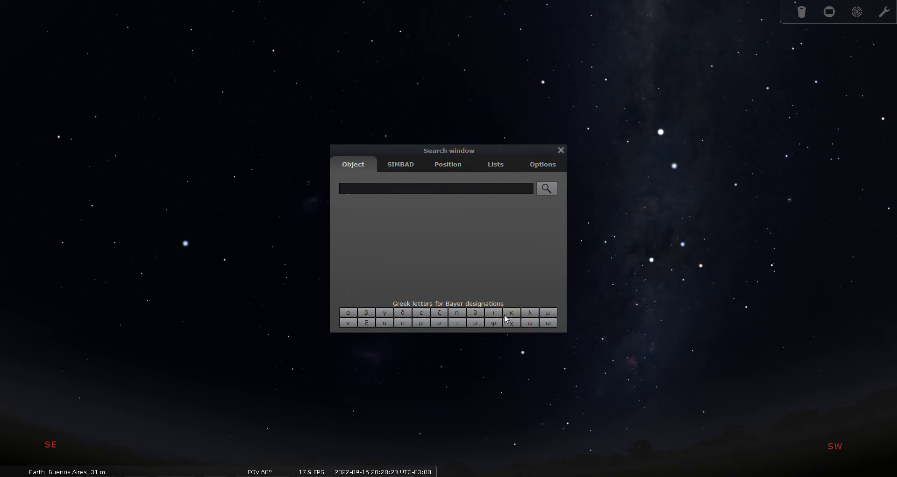
pyautogui.click(530, 313)
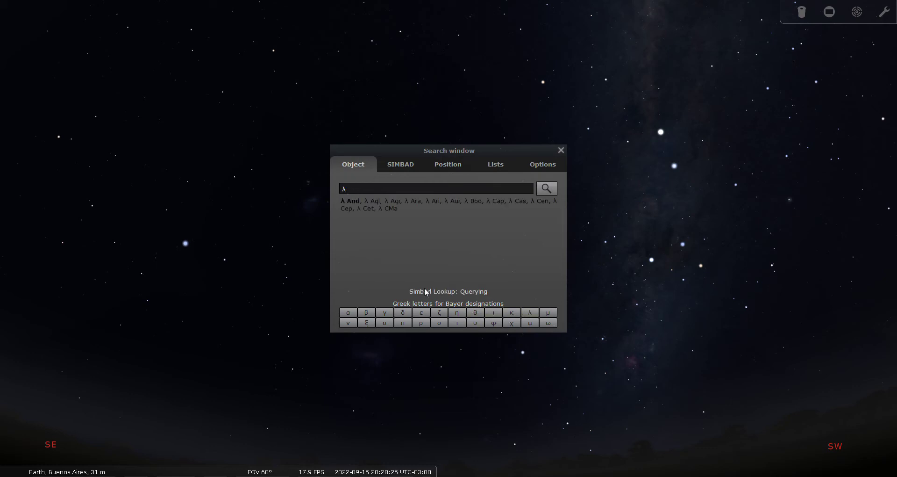
pyautogui.write('oct')
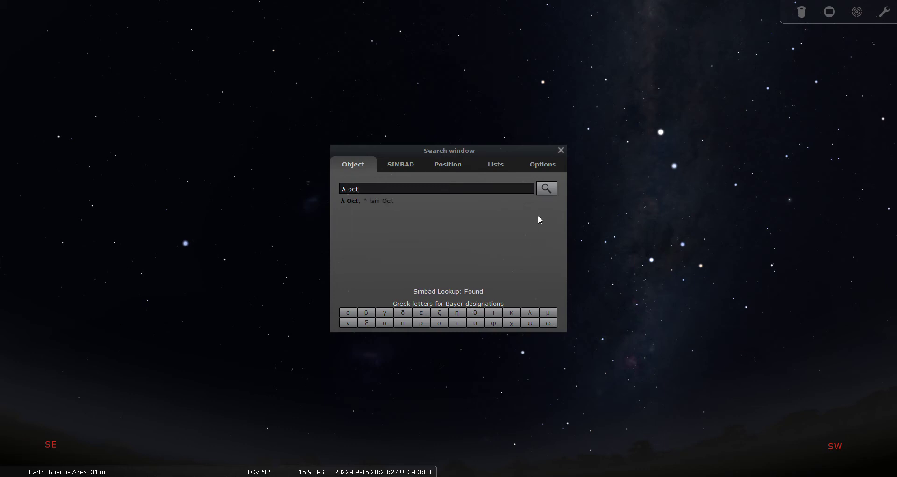
pyautogui.click(543, 187)
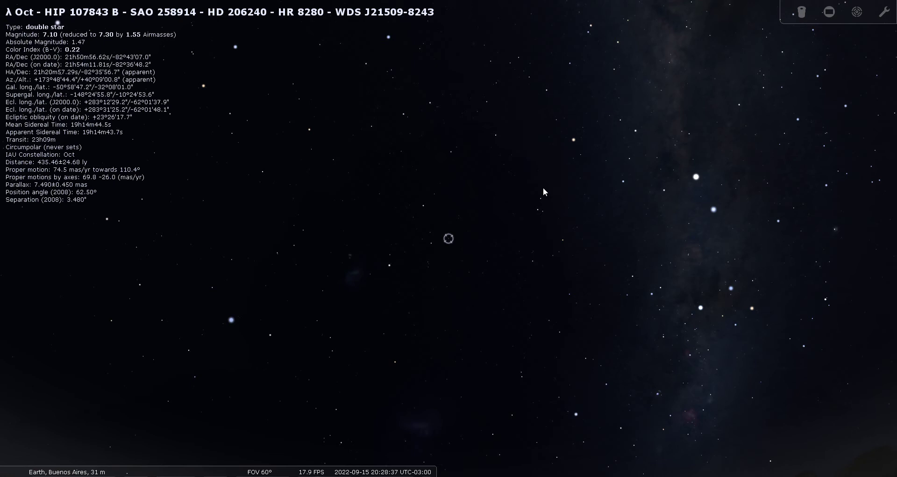
# Step: Frame λ Oct with Telrad rings and zoom to a 0.0027° field until both components separate
pyautogui.click(857, 12)
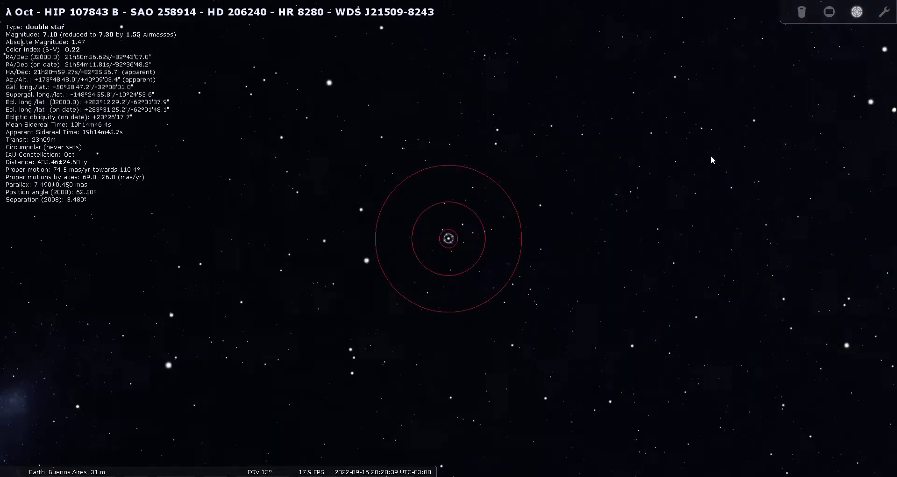
pyautogui.scroll(1, 584, 254)
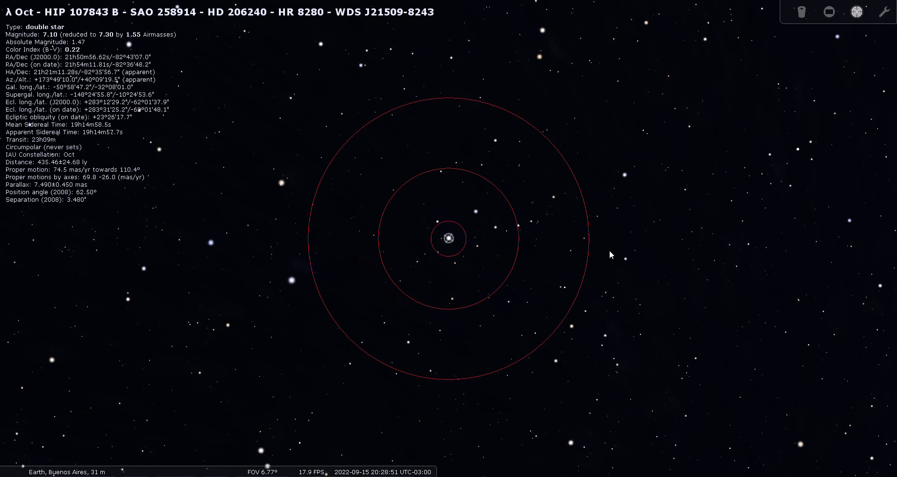
pyautogui.scroll(5, 484, 262)
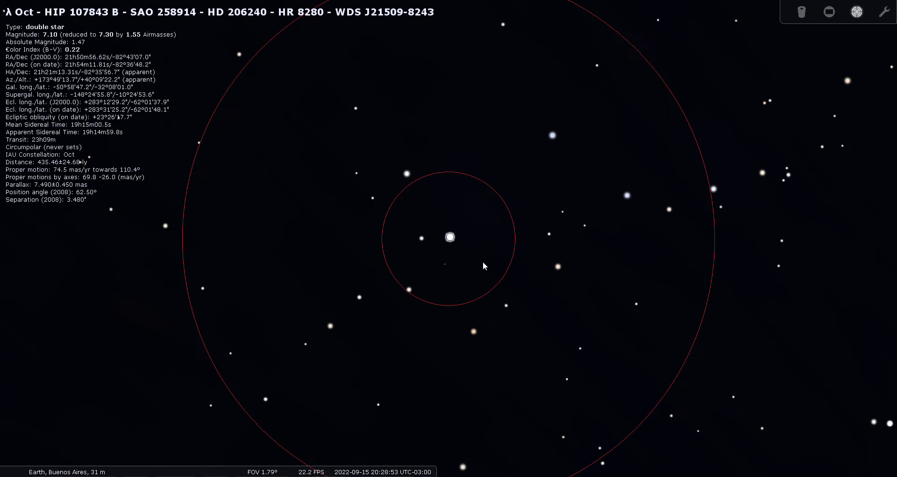
pyautogui.scroll(5, 483, 266)
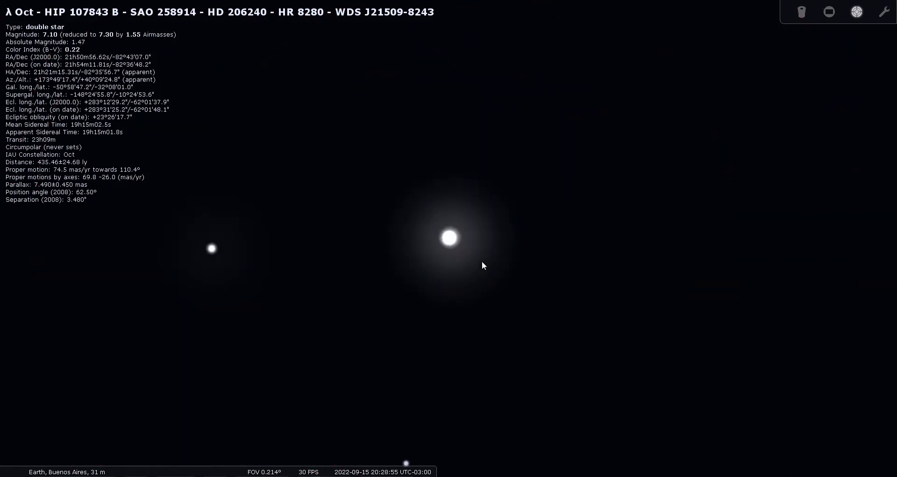
pyautogui.scroll(8, 484, 265)
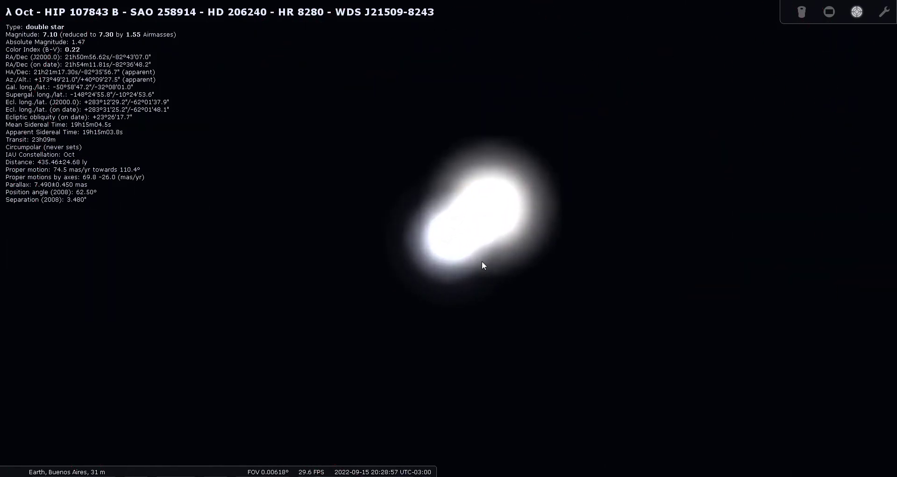
pyautogui.scroll(3, 483, 265)
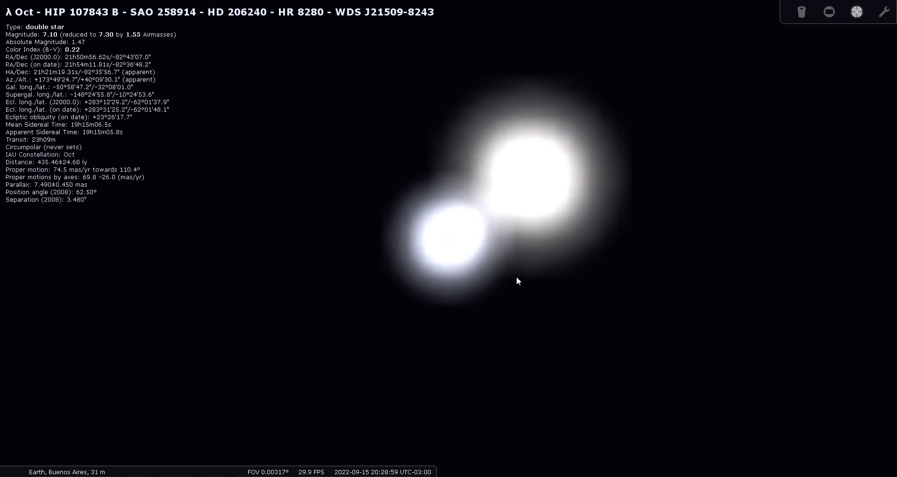
pyautogui.scroll(1, 517, 278)
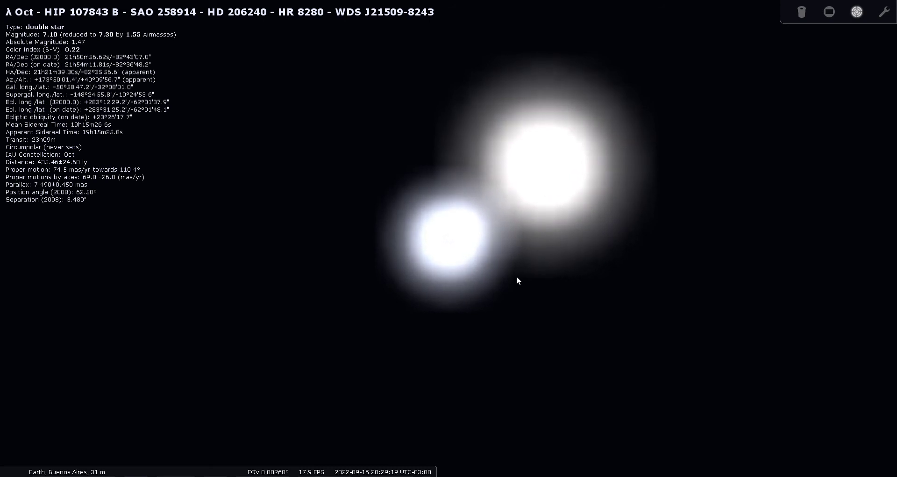
pyautogui.click(858, 11)
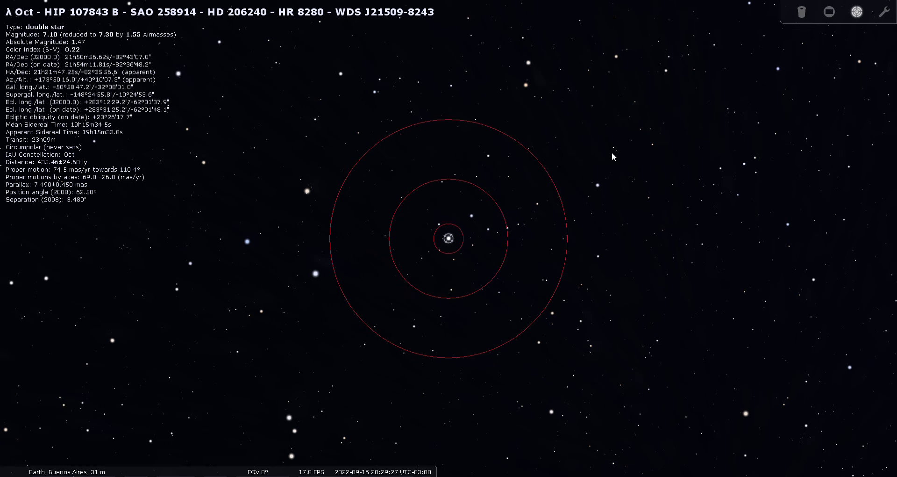
pyautogui.click(802, 13)
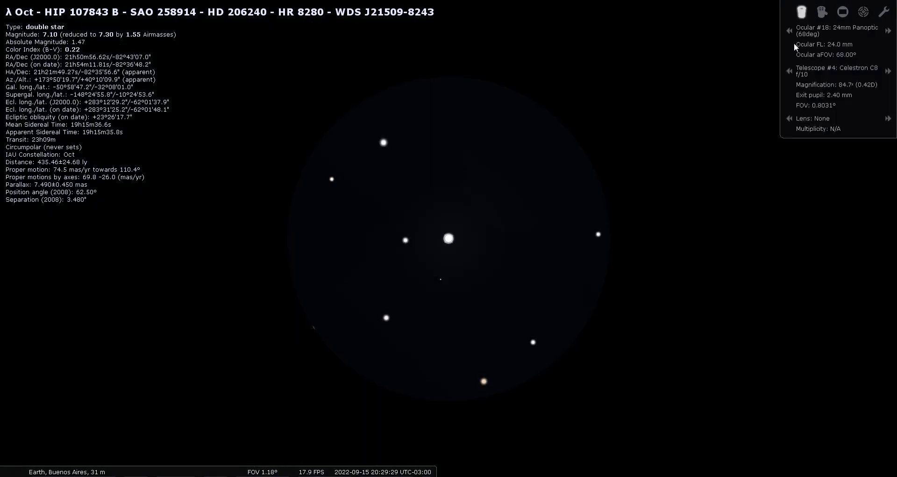
pyautogui.click(863, 12)
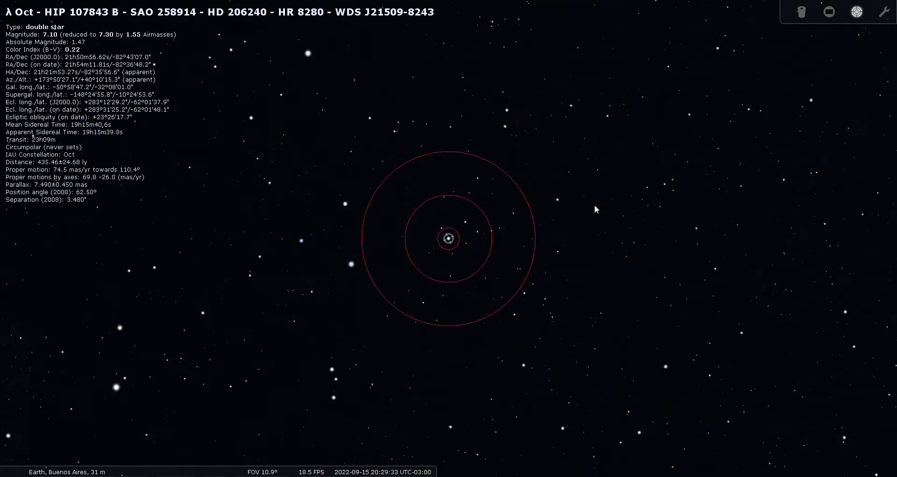
pyautogui.press('\\')
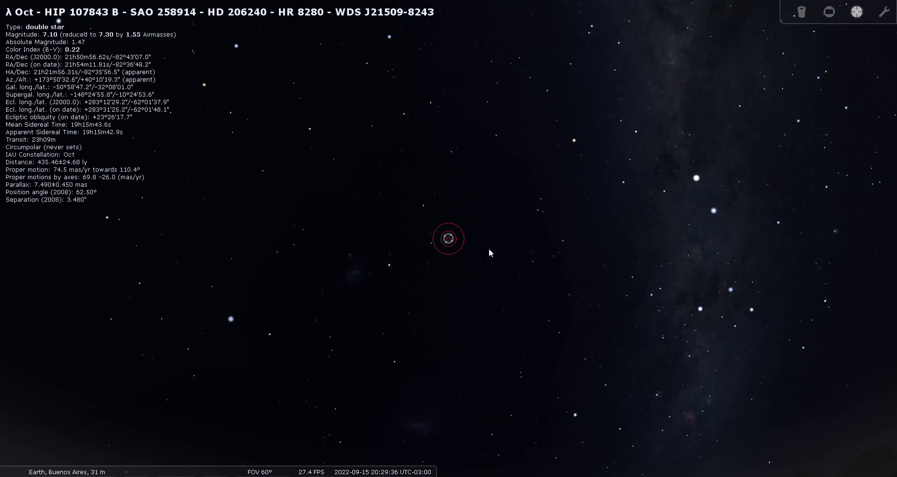
pyautogui.rightClick(740, 99)
pyautogui.click(857, 11)
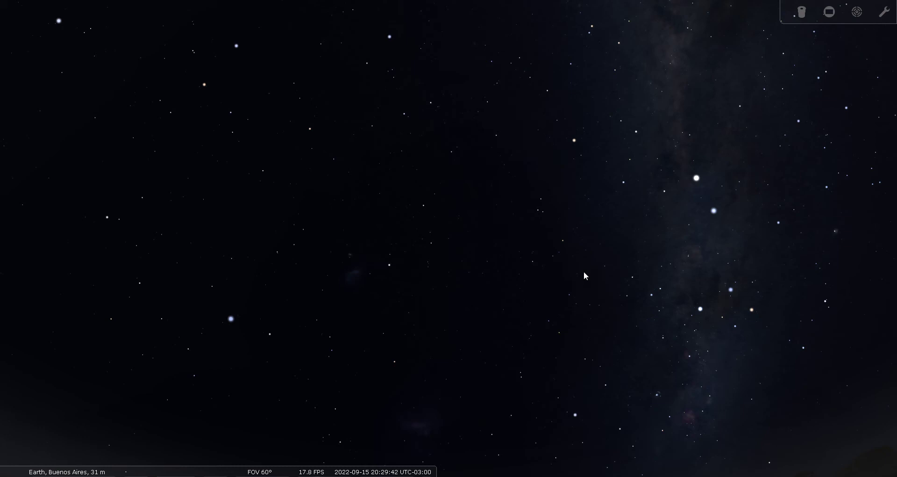
# Step: Turn on deep-sky object labels and markers and raise the DSO labels slider
pyautogui.moveTo(4, 276)
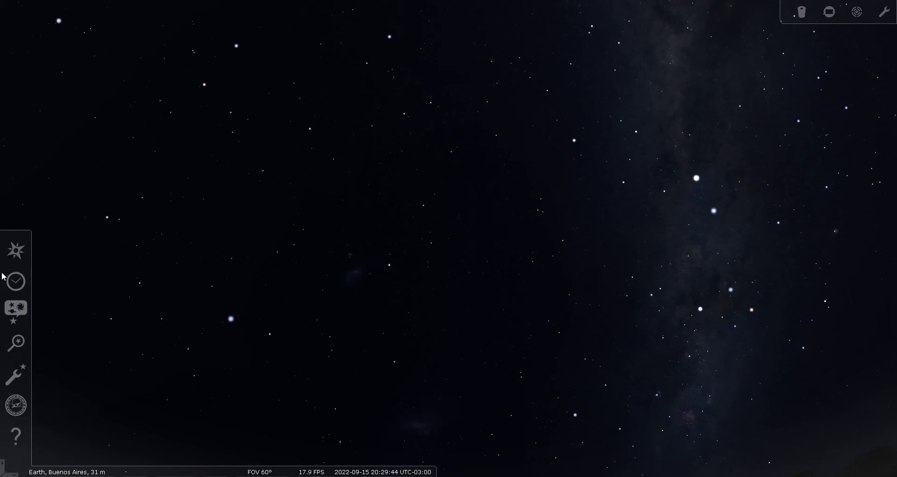
pyautogui.click(15, 312)
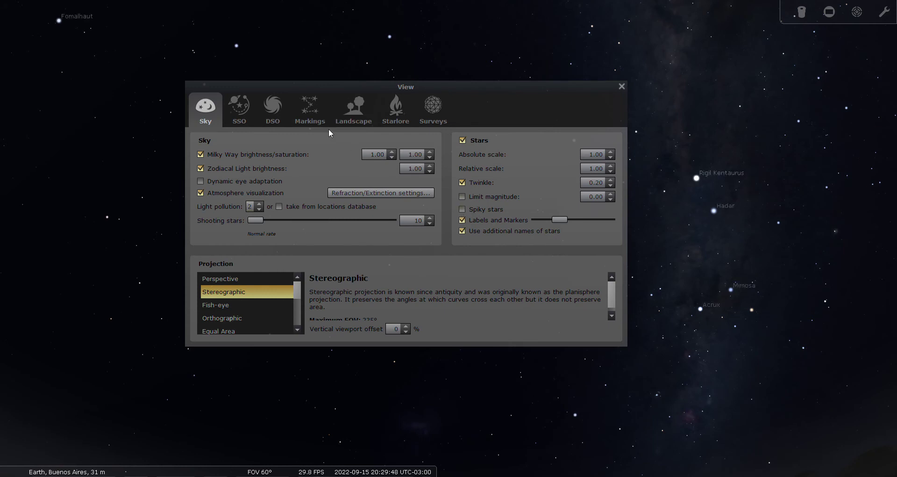
pyautogui.click(275, 116)
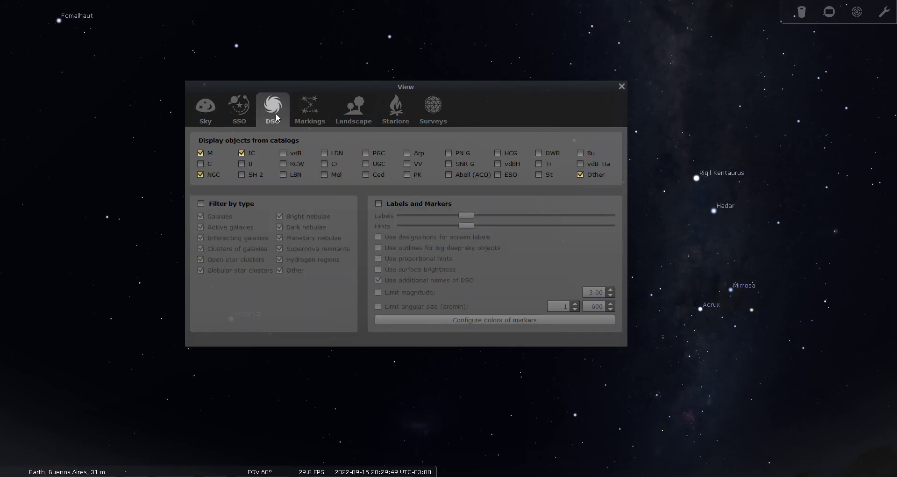
pyautogui.click(379, 202)
pyautogui.moveTo(465, 89); pyautogui.dragTo(144, 61)
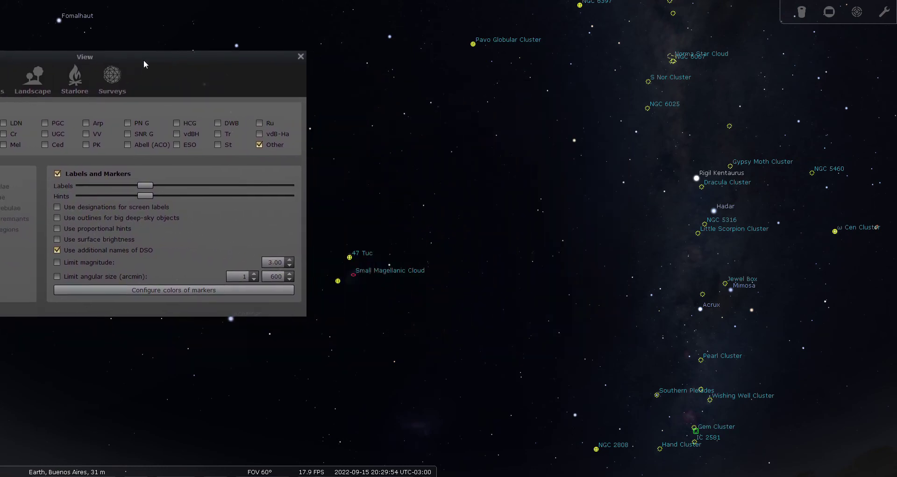
pyautogui.moveTo(153, 186); pyautogui.dragTo(198, 199)
# Step: Show constellation boundaries and names and pan the sky toward Octans
pyautogui.click(301, 57)
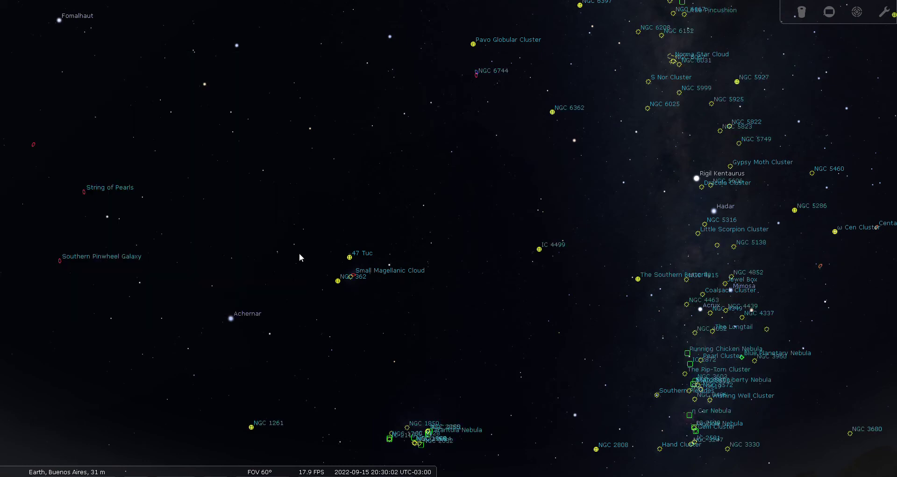
pyautogui.press('v')
pyautogui.press('b')
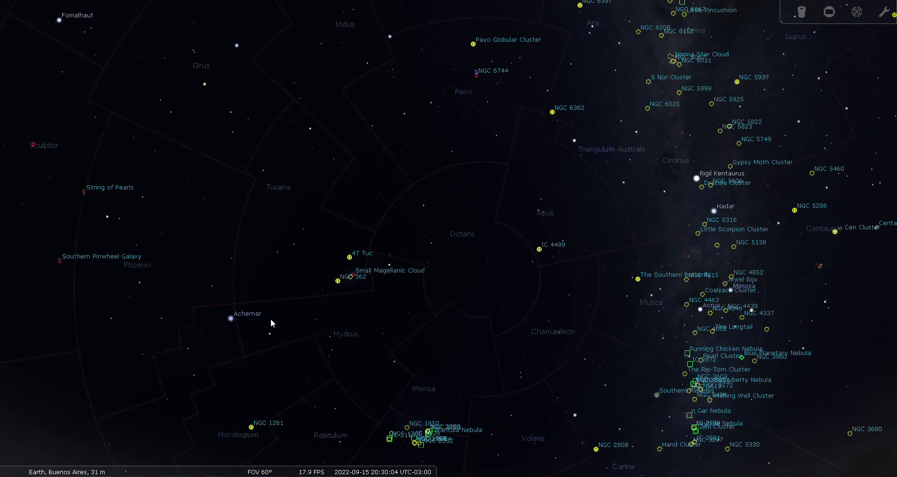
pyautogui.moveTo(457, 303); pyautogui.dragTo(406, 236)
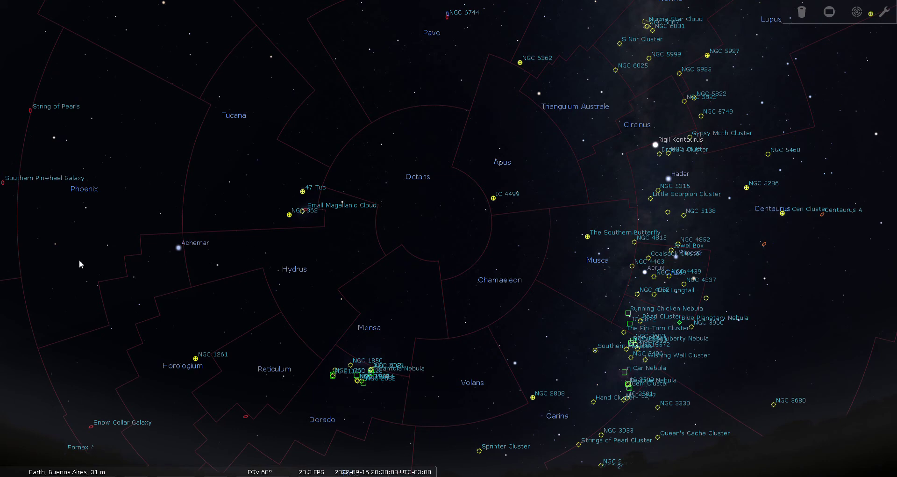
# Step: Raise the DSO labels slider further, then zoom in toward Octans
pyautogui.click(14, 311)
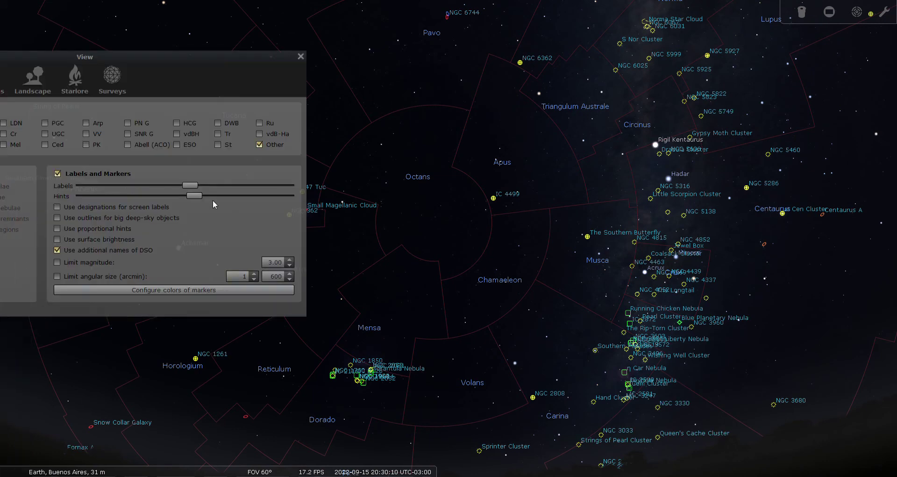
pyautogui.moveTo(189, 185); pyautogui.dragTo(244, 190)
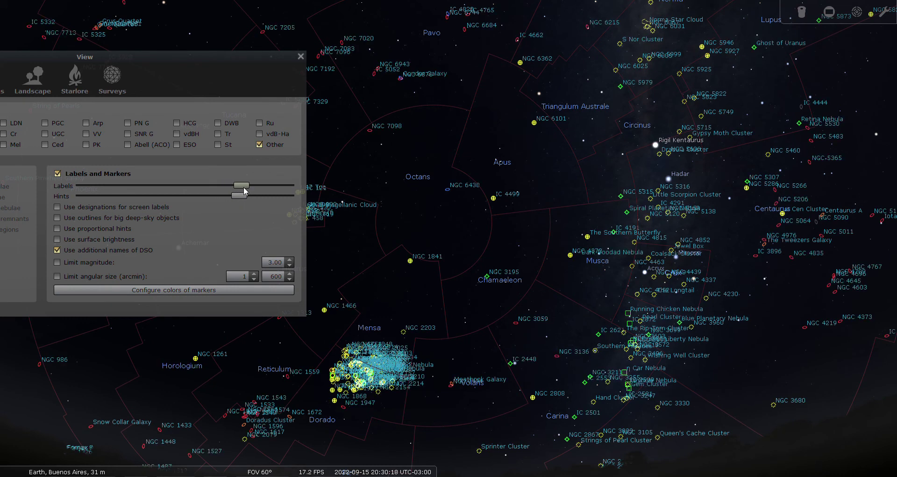
pyautogui.click(301, 57)
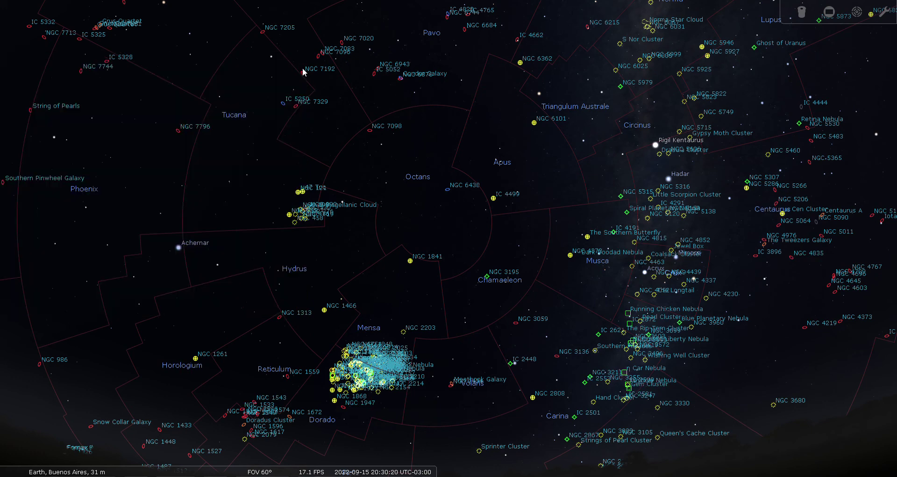
pyautogui.scroll(3, 416, 225)
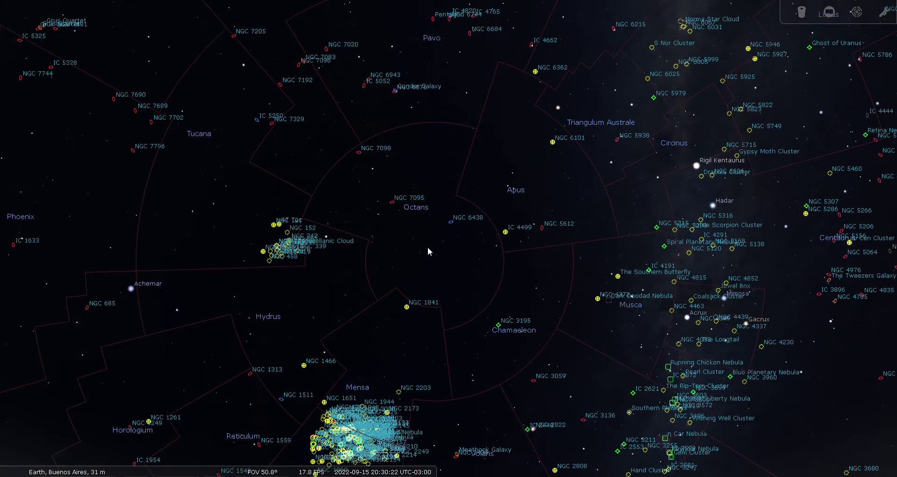
# Step: Select the galaxy NGC 6438 and centre the view on it
pyautogui.scroll(2, 447, 251)
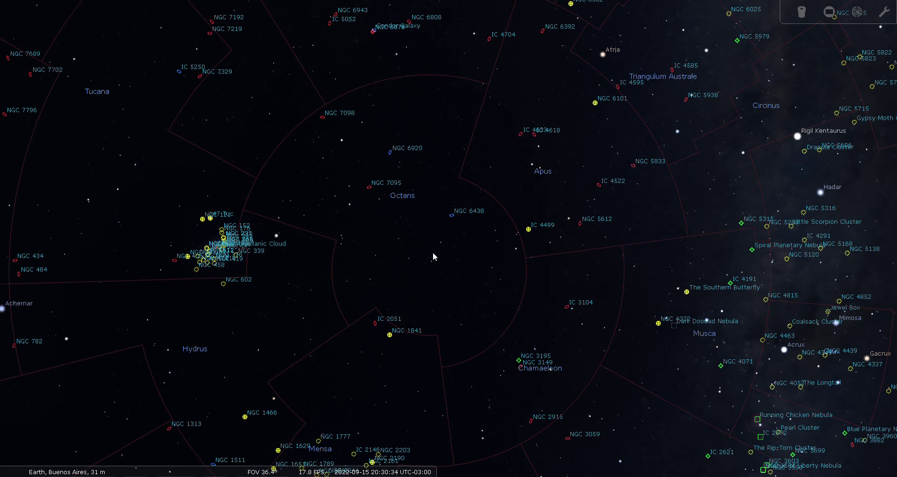
pyautogui.click(452, 217)
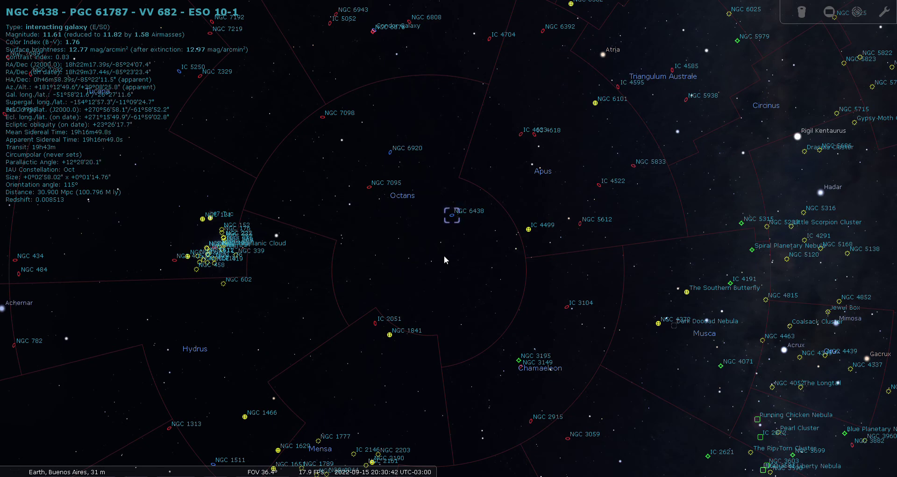
pyautogui.press('space')
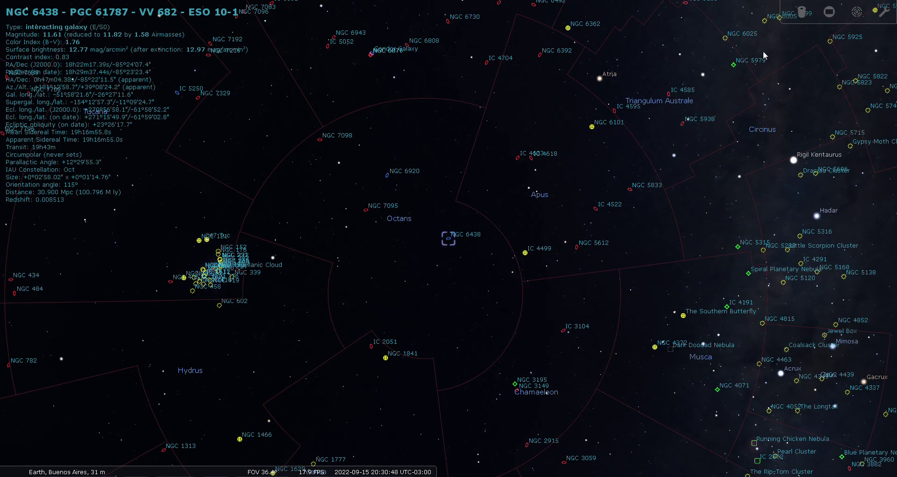
# Step: Overlay Telrad rings on NGC 6438, view it through the eyepiece, then return to Telrad
pyautogui.click(859, 14)
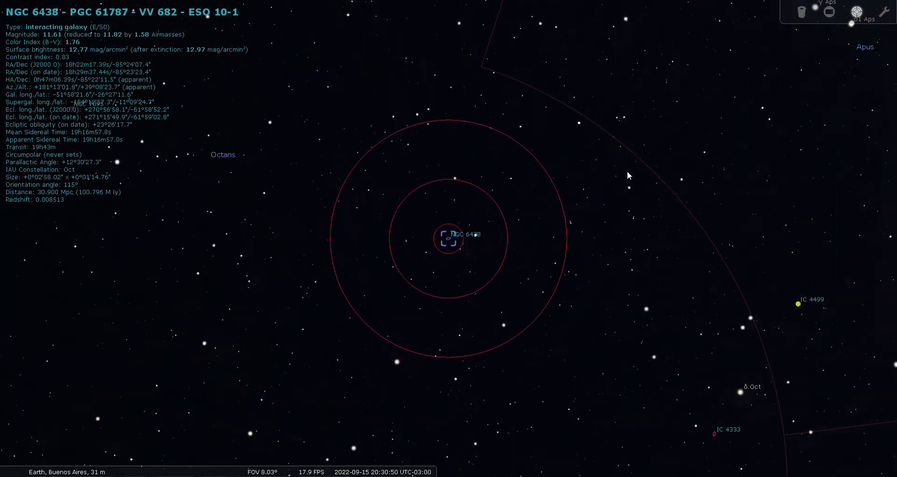
pyautogui.scroll(3, 482, 277)
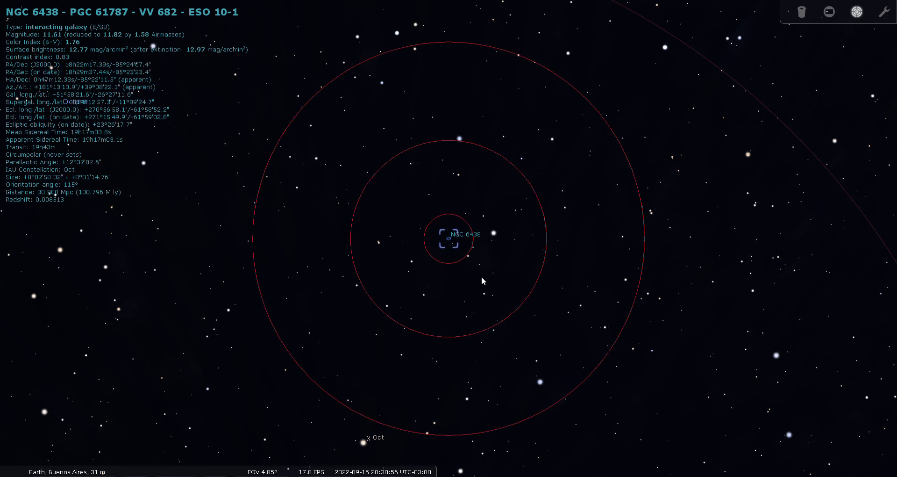
pyautogui.click(801, 15)
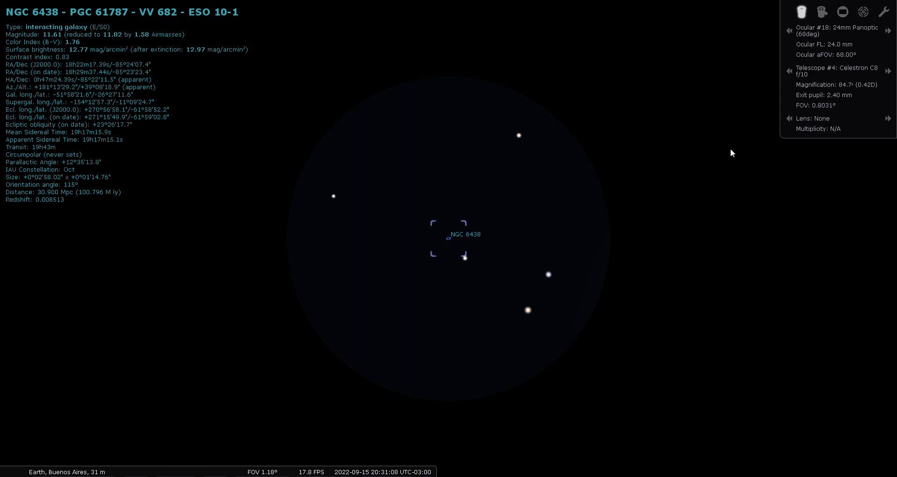
pyautogui.click(864, 12)
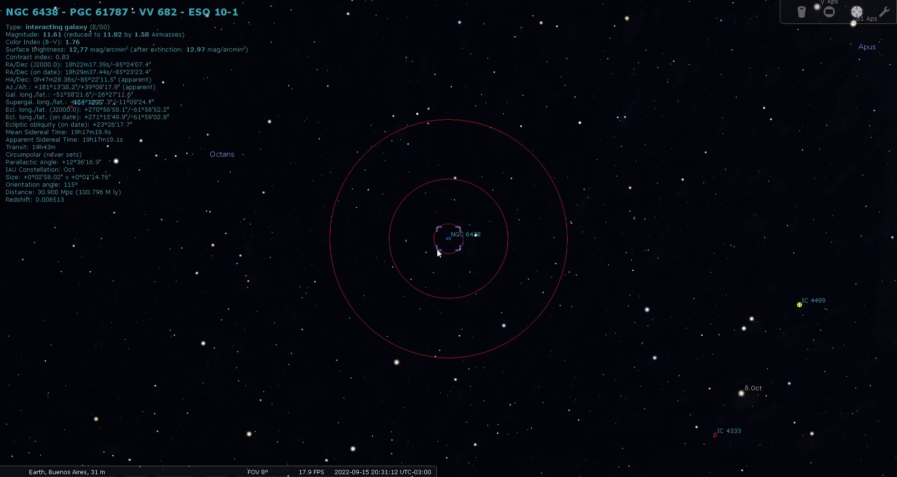
# Step: Zoom back out to a 50° field and hide the constellation names
pyautogui.scroll(-3, 438, 252)
pyautogui.scroll(-5, 438, 251)
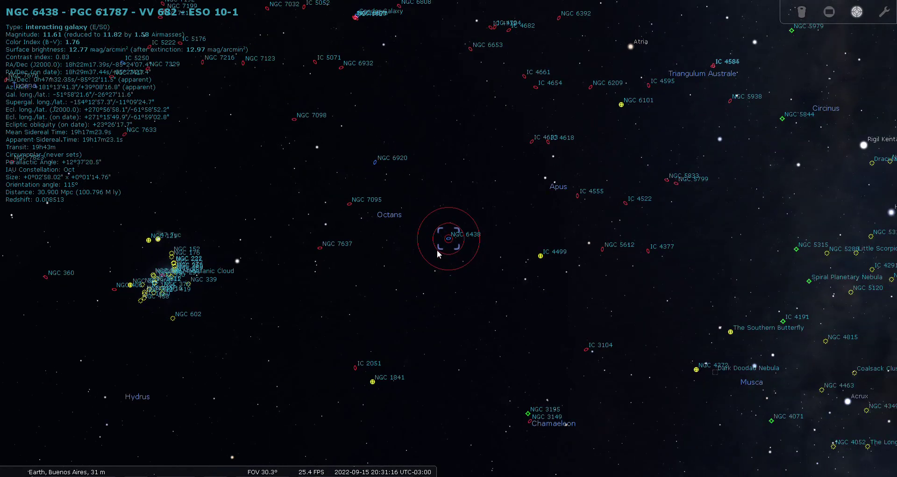
pyautogui.scroll(-4, 440, 253)
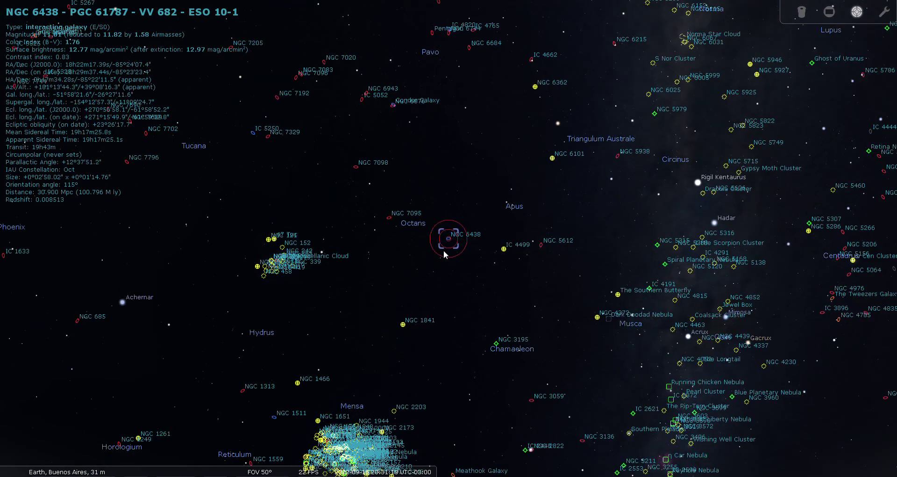
pyautogui.press('b')
pyautogui.press('v')
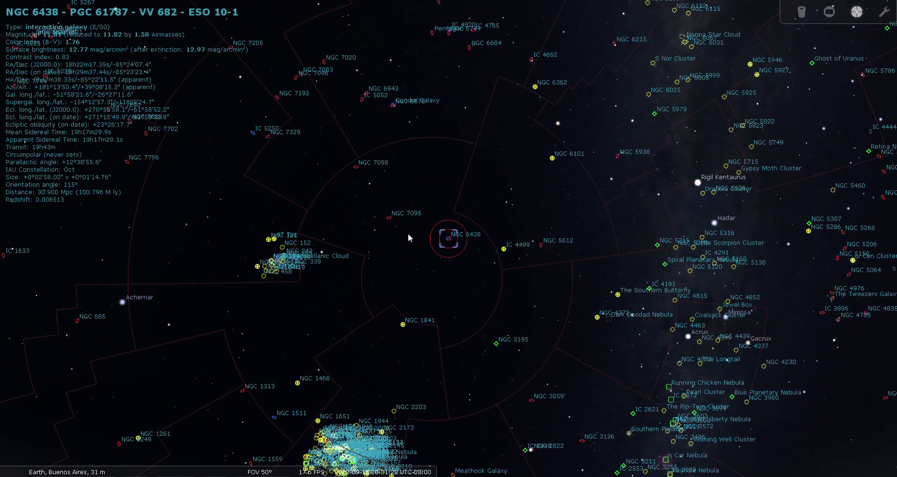
# Step: Show λ Oct's details, clear the selection, and pan to centre NGC 7095
pyautogui.click(390, 219)
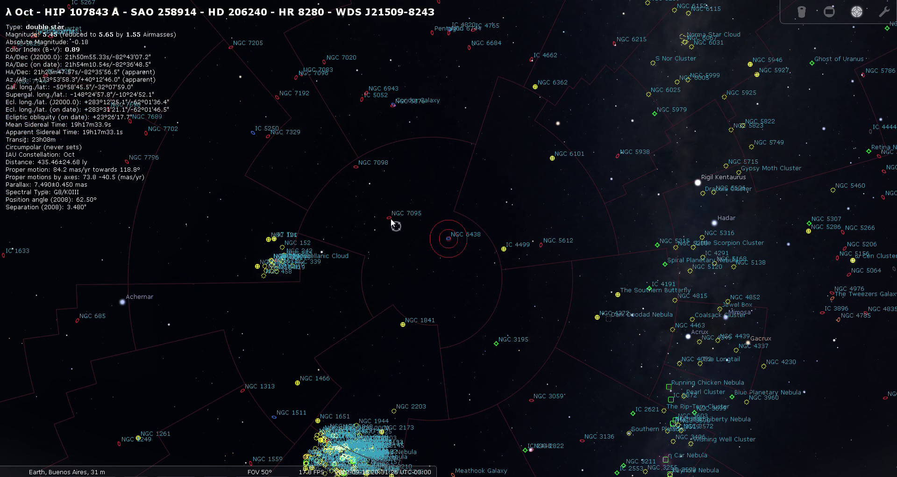
pyautogui.rightClick(390, 219)
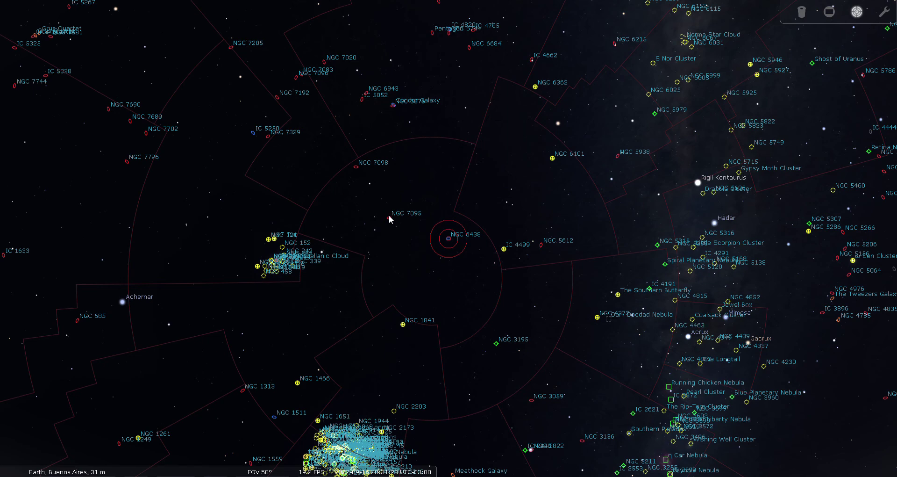
pyautogui.scroll(3, 389, 221)
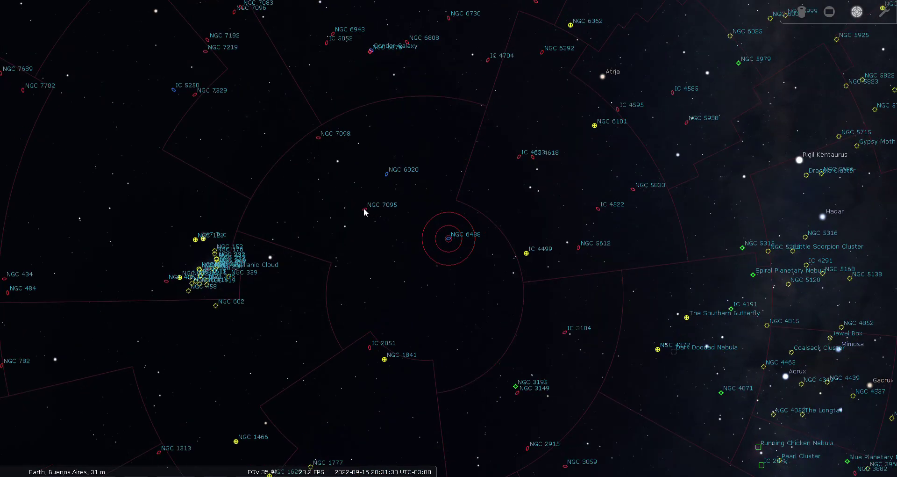
pyautogui.scroll(4, 374, 208)
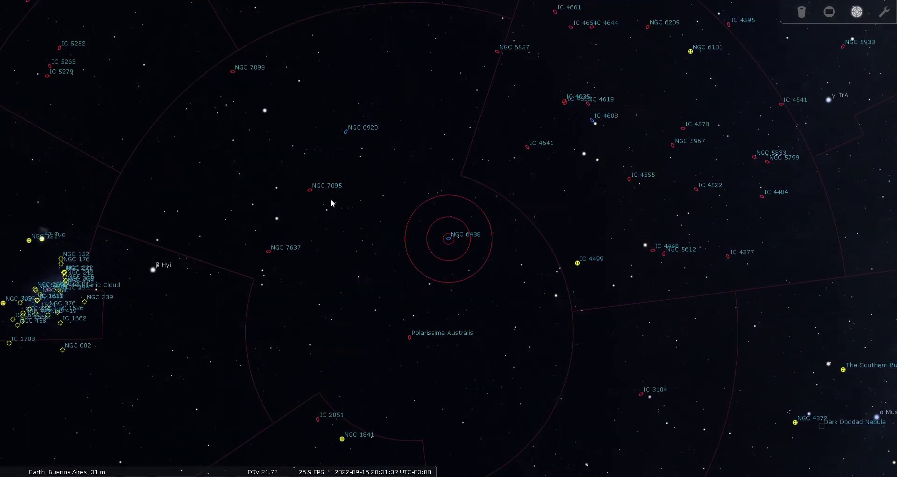
pyautogui.moveTo(313, 195); pyautogui.dragTo(445, 242)
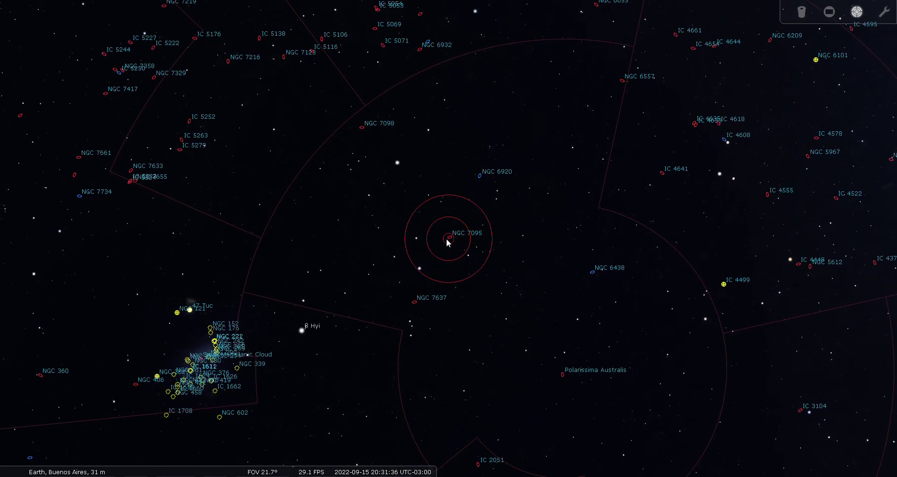
# Step: Select NGC 7095 and zoom in to a 0.776° field on it
pyautogui.scroll(5, 454, 237)
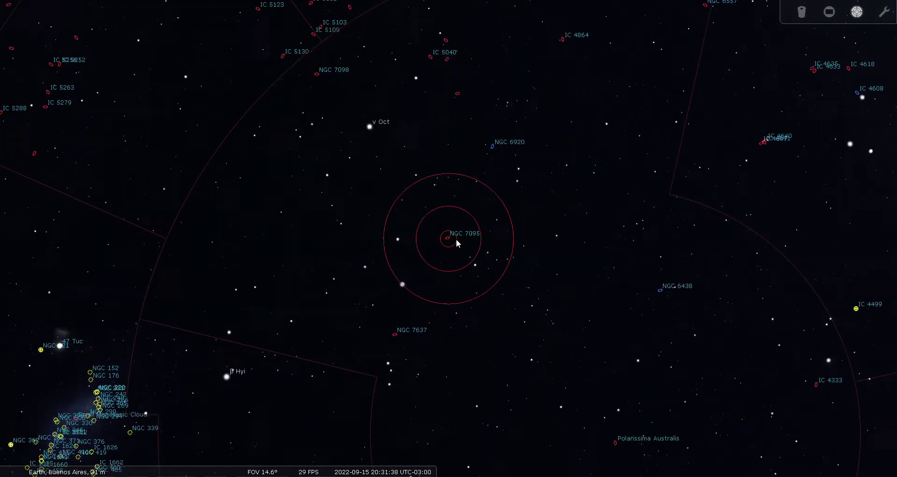
pyautogui.click(448, 236)
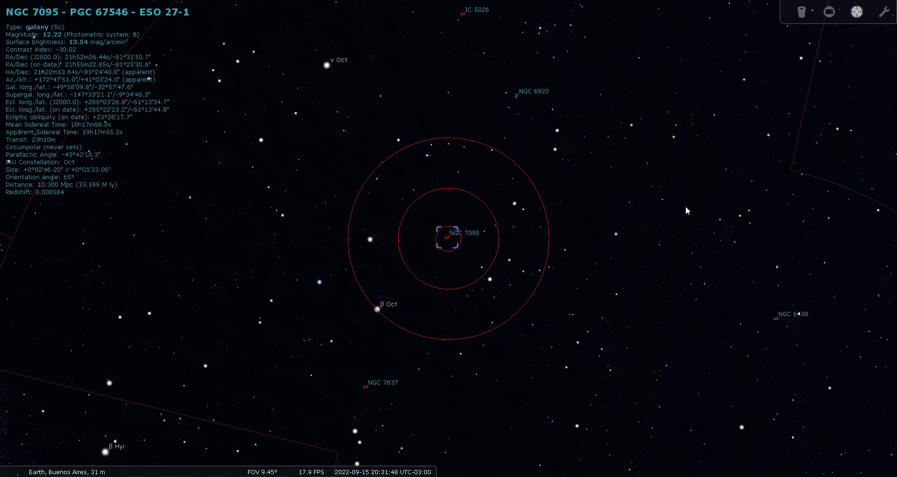
pyautogui.scroll(3, 469, 254)
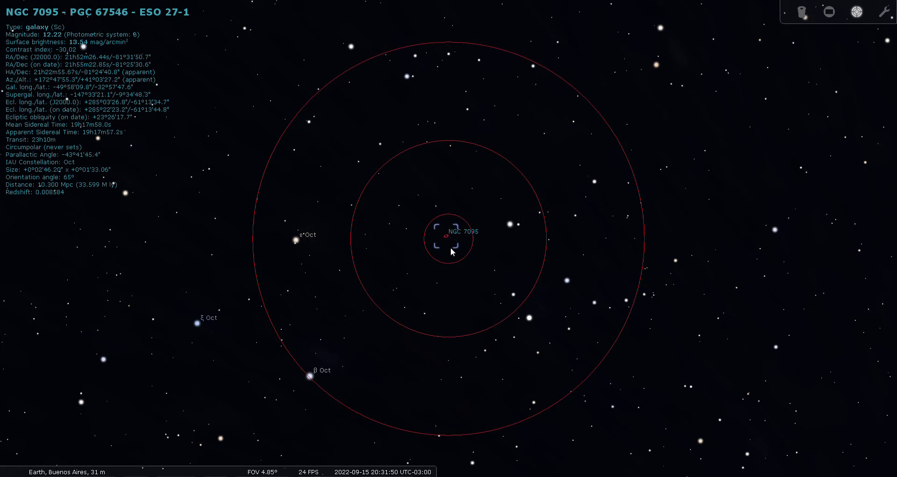
pyautogui.scroll(1, 452, 252)
pyautogui.scroll(5, 452, 250)
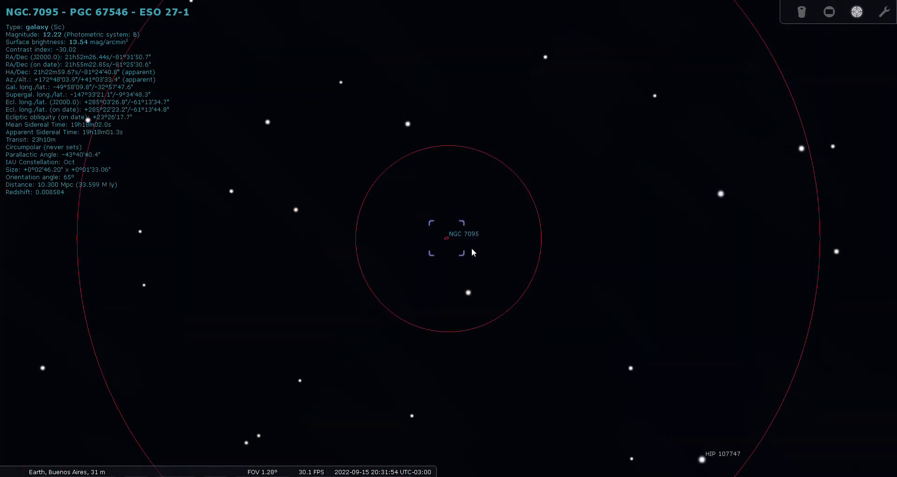
pyautogui.scroll(2, 470, 247)
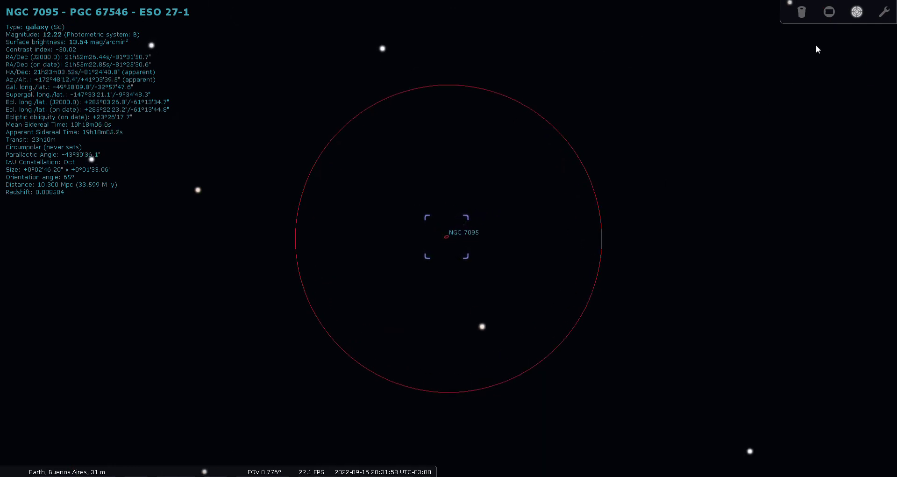
# Step: Turn off the Telrad circles and zoom back out to a 60° field
pyautogui.click(857, 12)
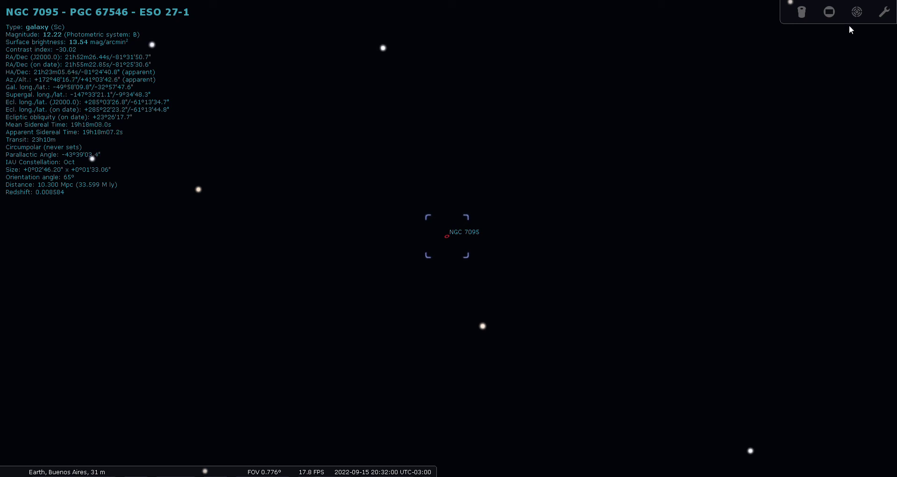
pyautogui.scroll(-3, 413, 239)
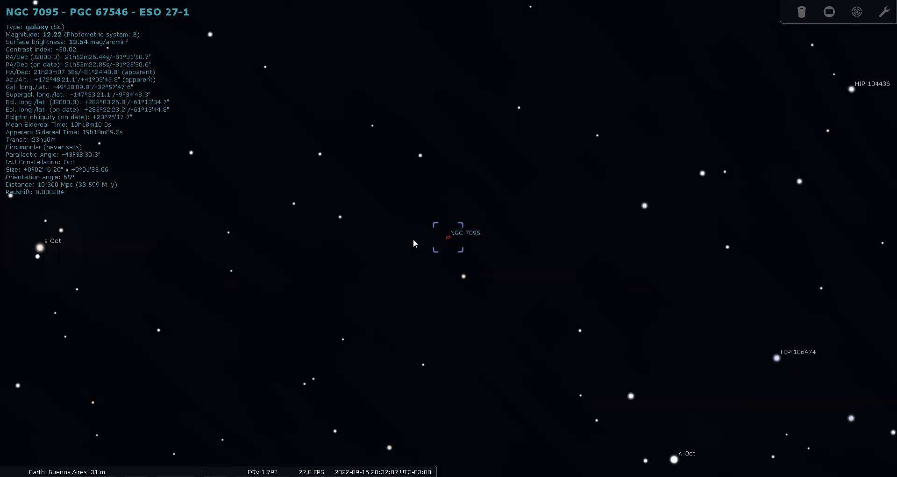
pyautogui.scroll(-10, 413, 240)
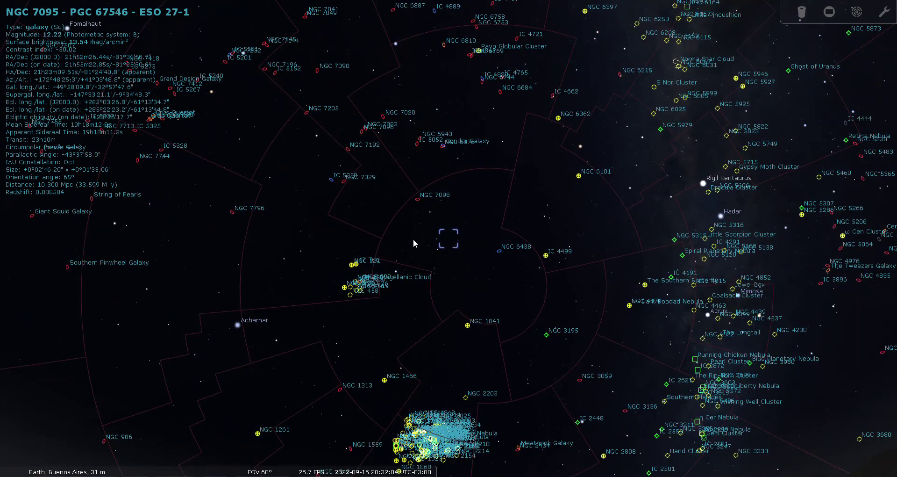
# Step: Hide deep-sky object labels and markers, and star labels and markers
pyautogui.moveTo(14, 280)
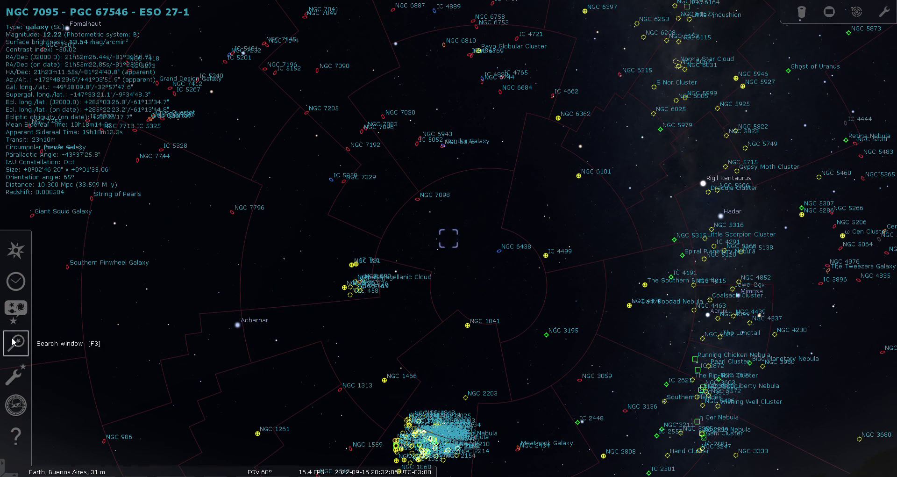
pyautogui.click(16, 306)
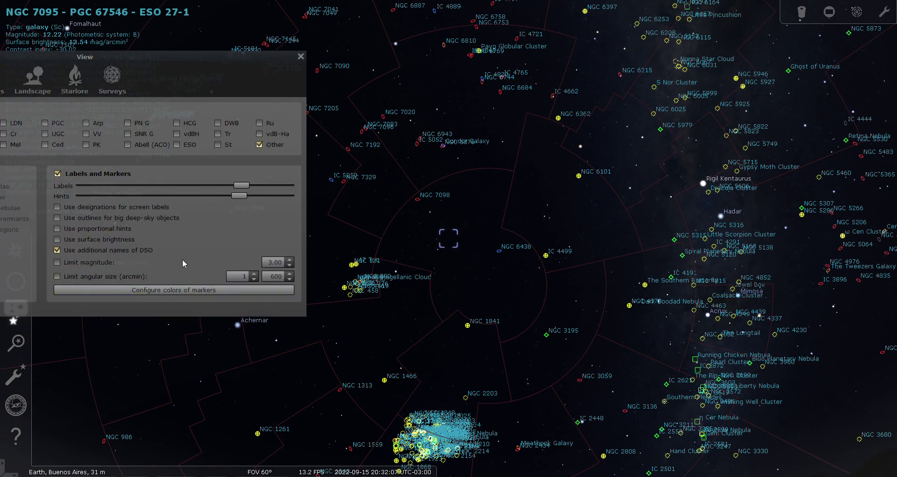
pyautogui.click(57, 174)
pyautogui.moveTo(157, 54); pyautogui.dragTo(335, 62)
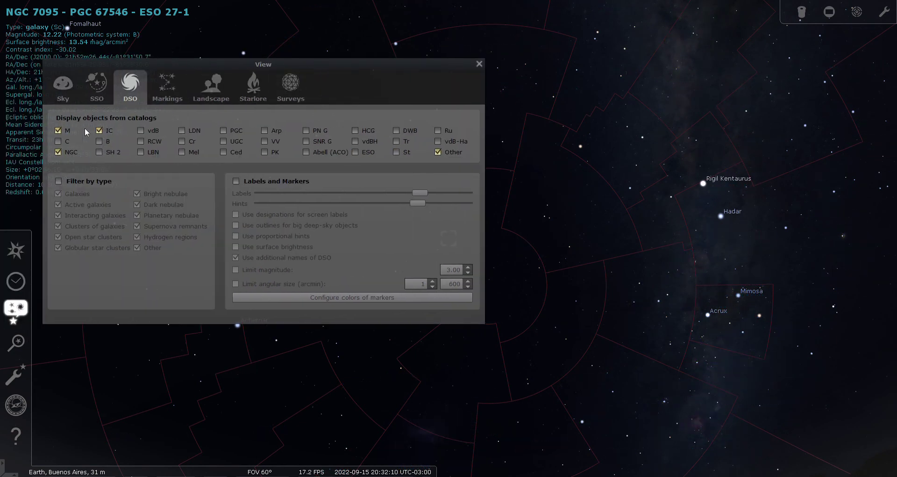
pyautogui.click(72, 89)
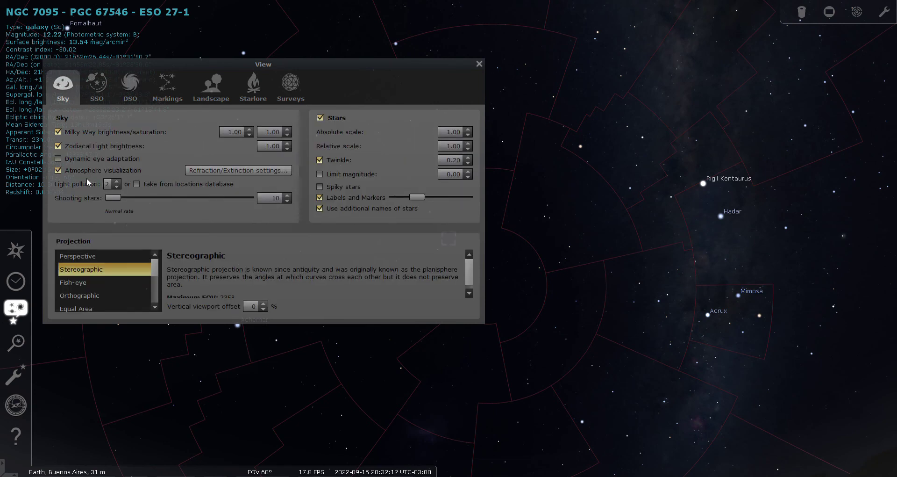
pyautogui.click(319, 197)
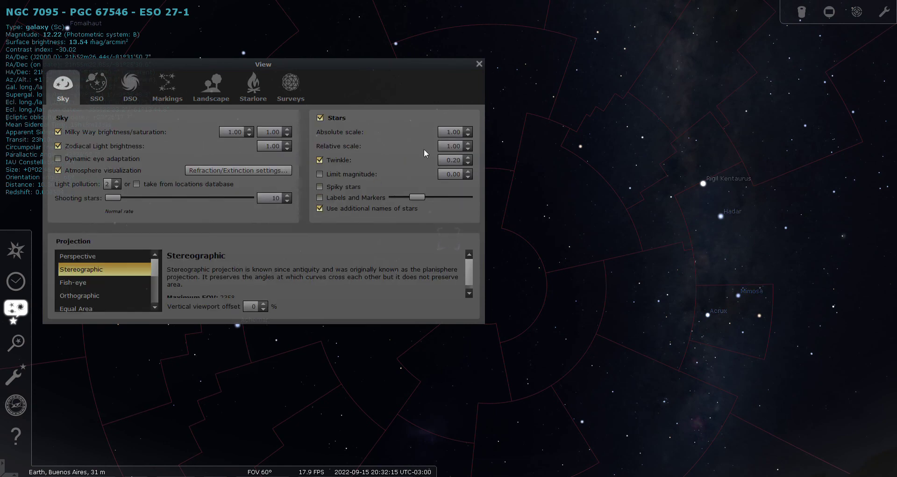
pyautogui.click(479, 63)
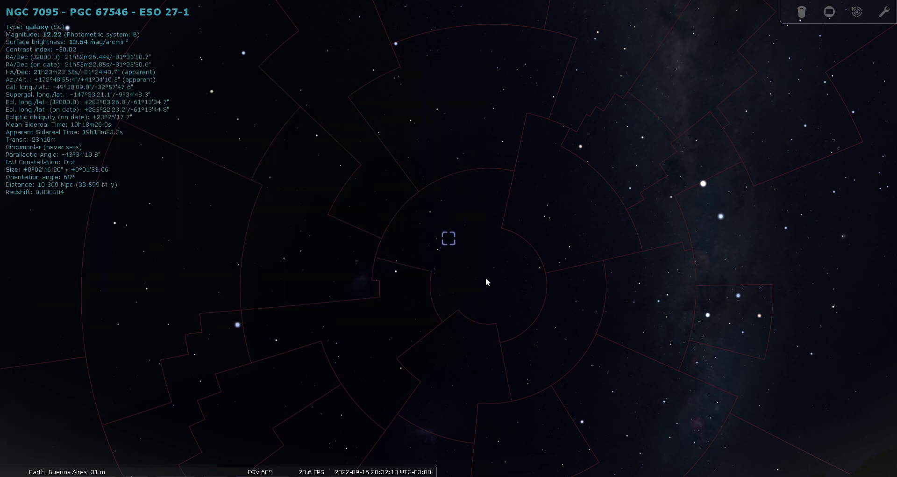
# Step: Hide constellation boundaries, deselect NGC 7095, and pan down to face the southern horizon
pyautogui.press('n')
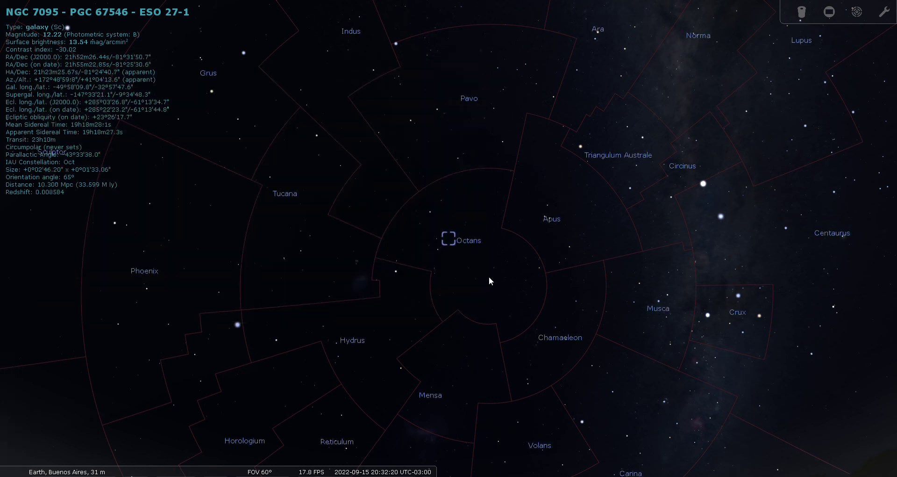
pyautogui.press('b')
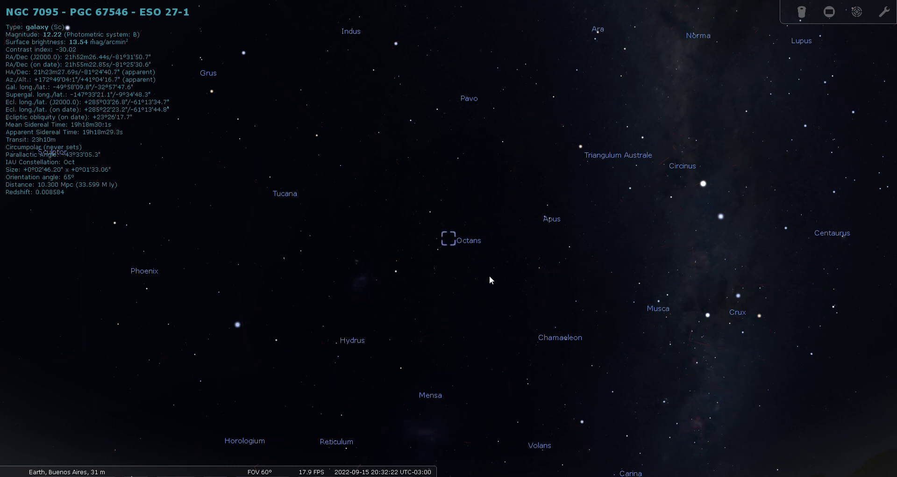
pyautogui.press('n')
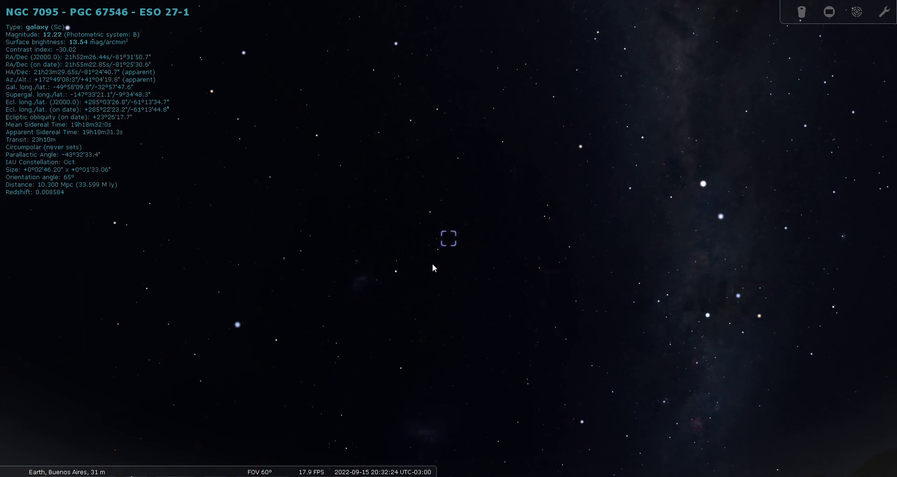
pyautogui.rightClick(466, 270)
pyautogui.moveTo(477, 276); pyautogui.dragTo(473, 169)
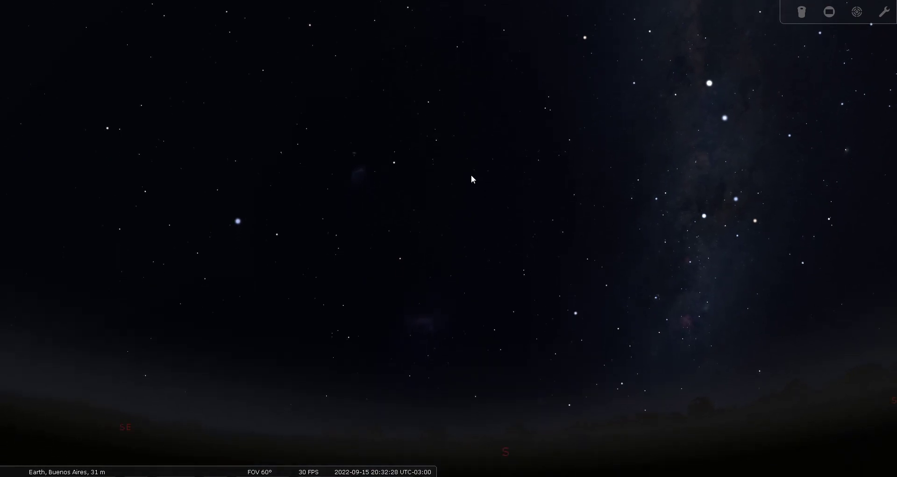
pyautogui.moveTo(470, 260); pyautogui.dragTo(414, 257)
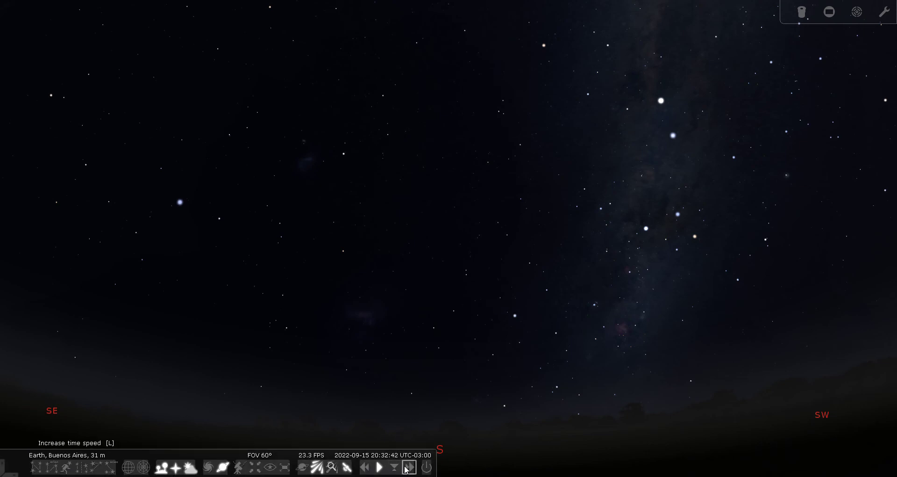
# Step: Speed up simulated time and show constellation stick figures and names
pyautogui.click(408, 467)
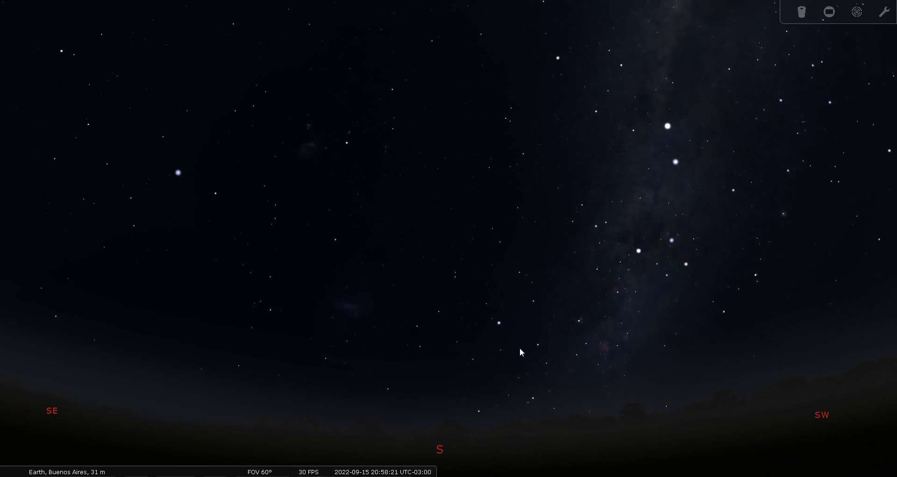
pyautogui.press('c')
pyautogui.press('v')
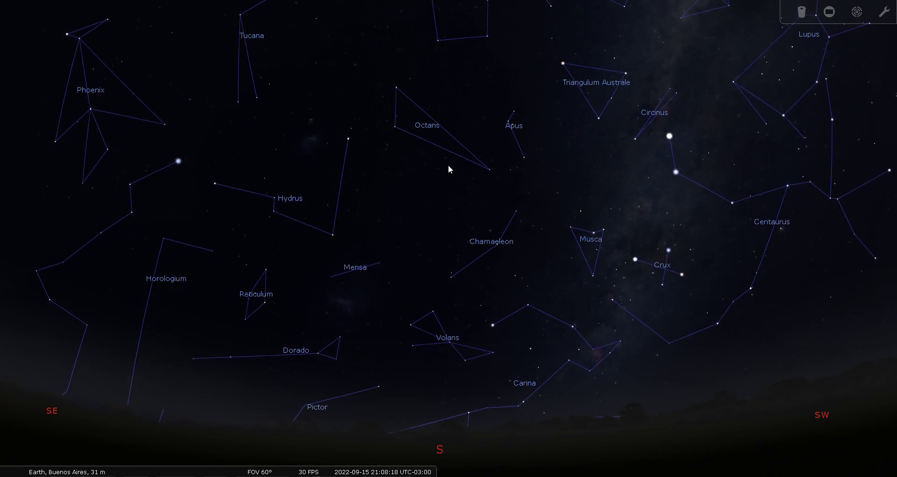
# Step: Hide constellation figures and names as the clock runs past 01:28 on 16 September
pyautogui.press('c')
pyautogui.press('v')
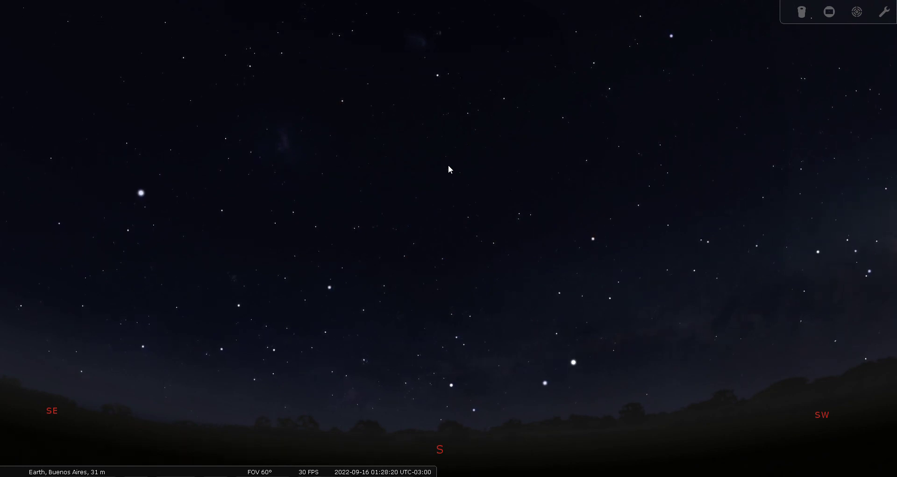
# Step: Turn on constellation names and boundaries around Octans, leaving the stick-figure lines hidden
pyautogui.press('v')
pyautogui.press('c')
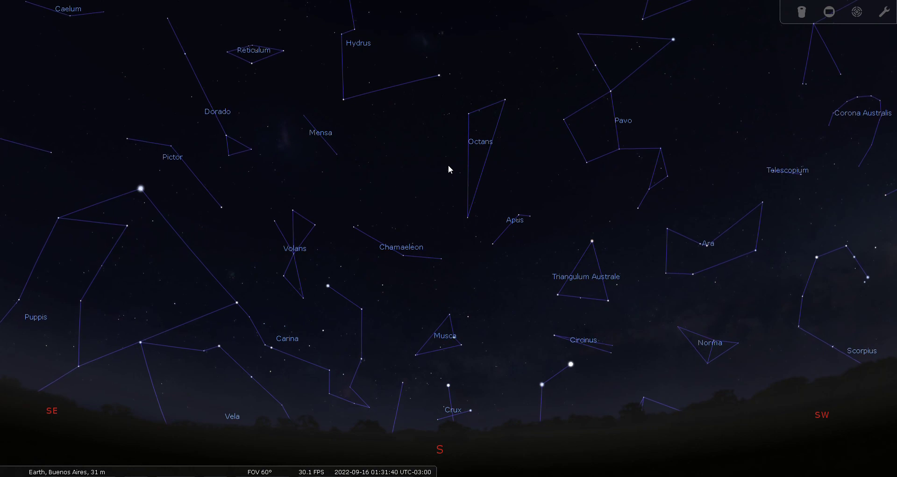
pyautogui.press('b')
pyautogui.press('c')
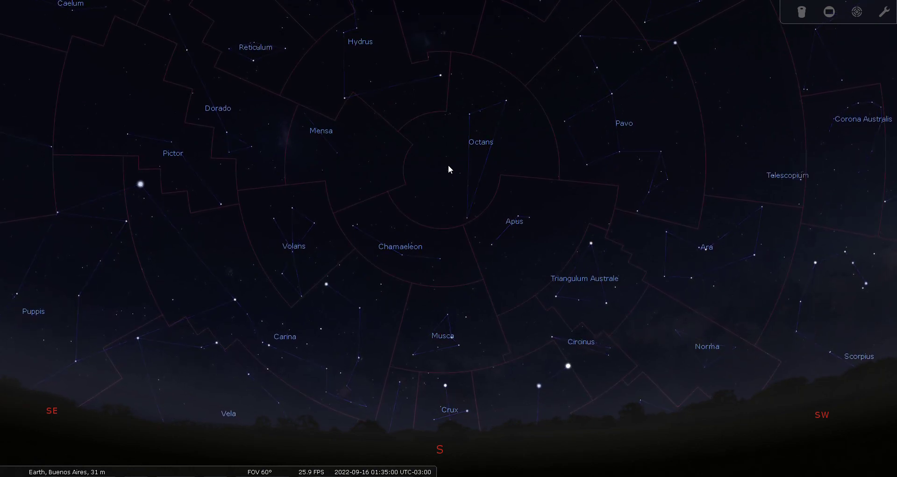